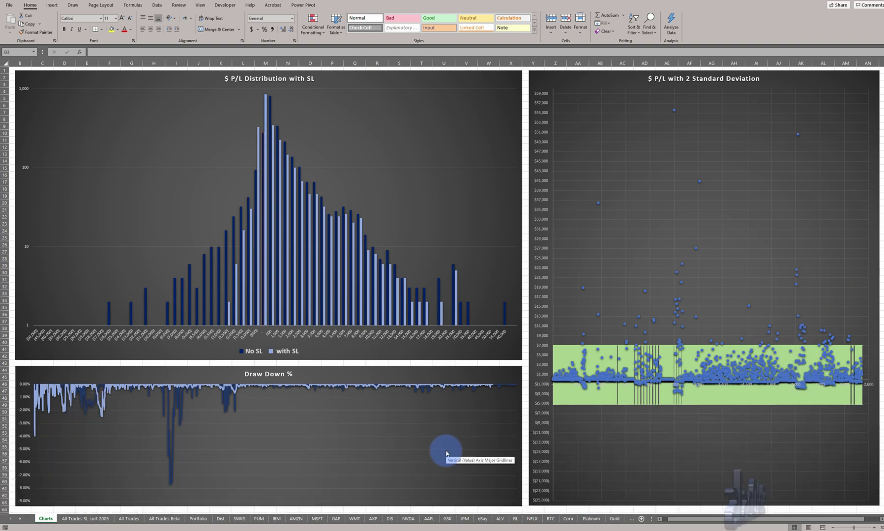
# Bring the Seasonax browser up beside the Excel Charts sheet with its P/L and drawdown charts.
pyautogui.hotkey('alt', 'Tab')
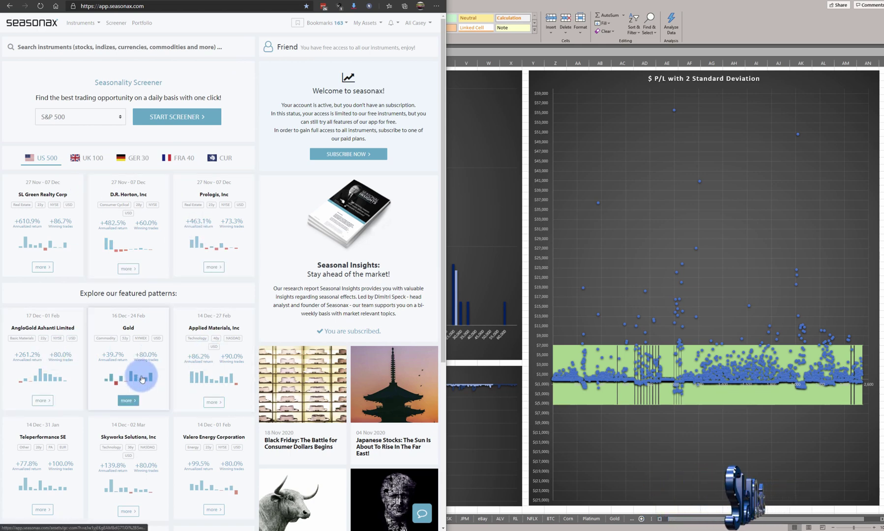
# Open Seasonax's Prologis, Inc 27 Nov – 7 Dec pattern page, then return to Excel's Charts sheet.
pyautogui.click(213, 188)
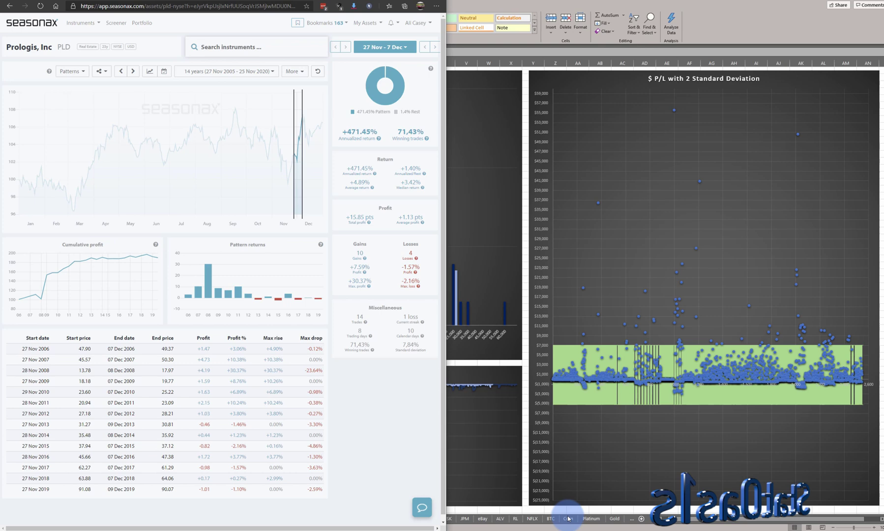
pyautogui.click(580, 530)
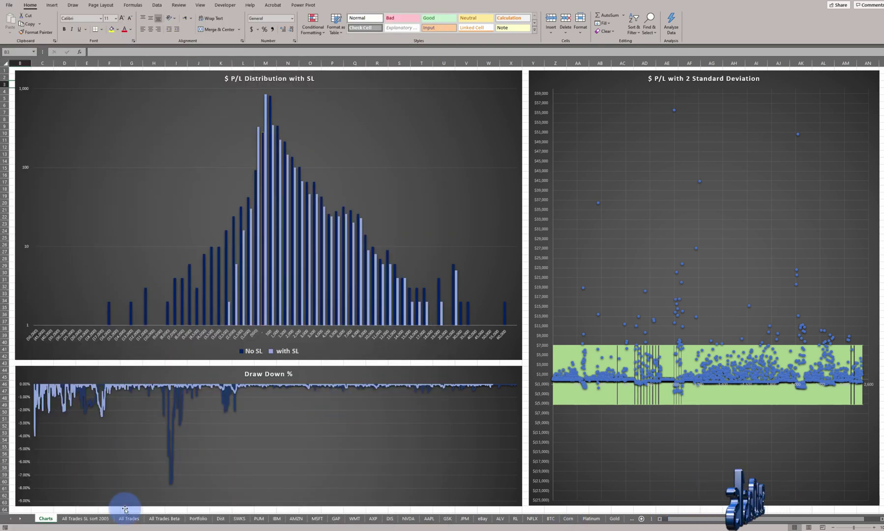
# Show the All Trades SL sort 2005 sheet with its trade list scrolled back to the 2006 trades.
pyautogui.click(86, 519)
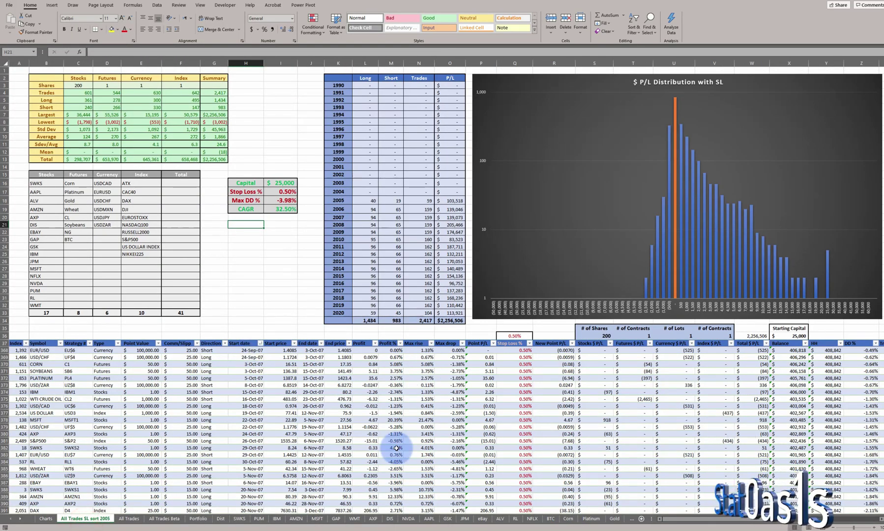
pyautogui.scroll(14, 639, 440)
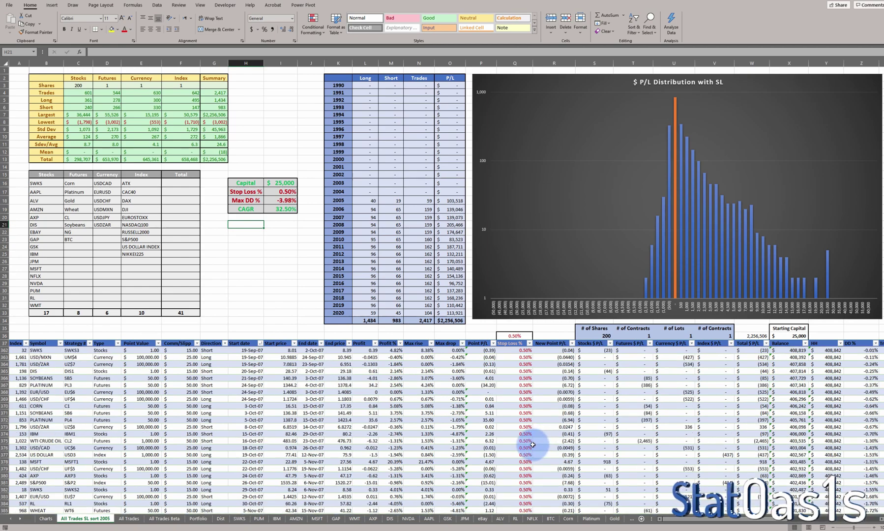
pyautogui.scroll(20, 532, 444)
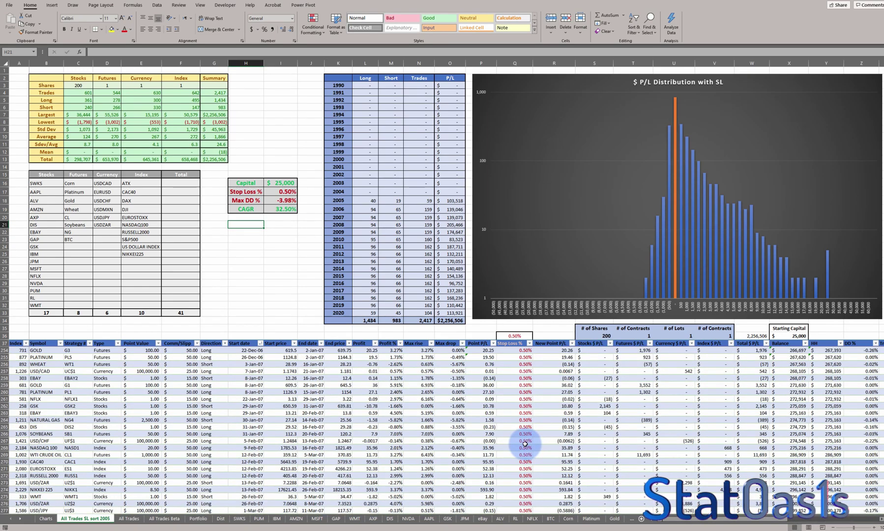
pyautogui.scroll(4, 525, 444)
pyautogui.scroll(4, 525, 443)
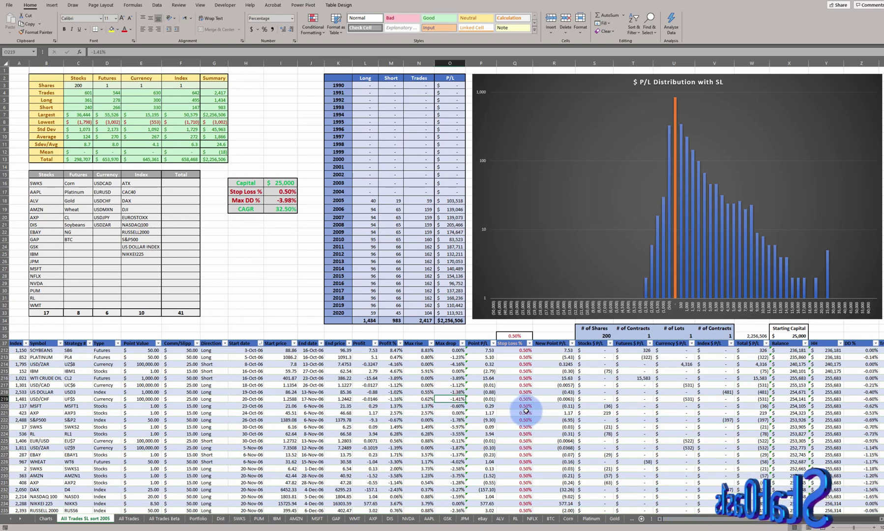
pyautogui.scroll(10, 526, 411)
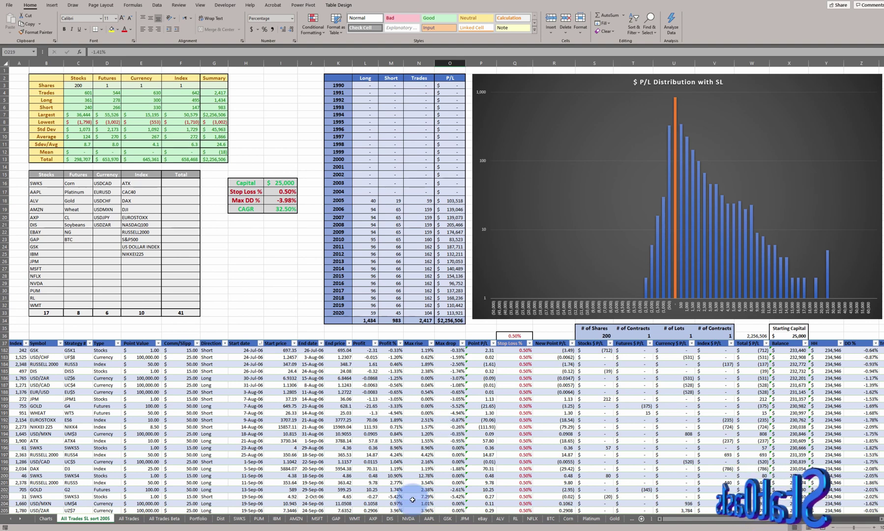
pyautogui.click(354, 528)
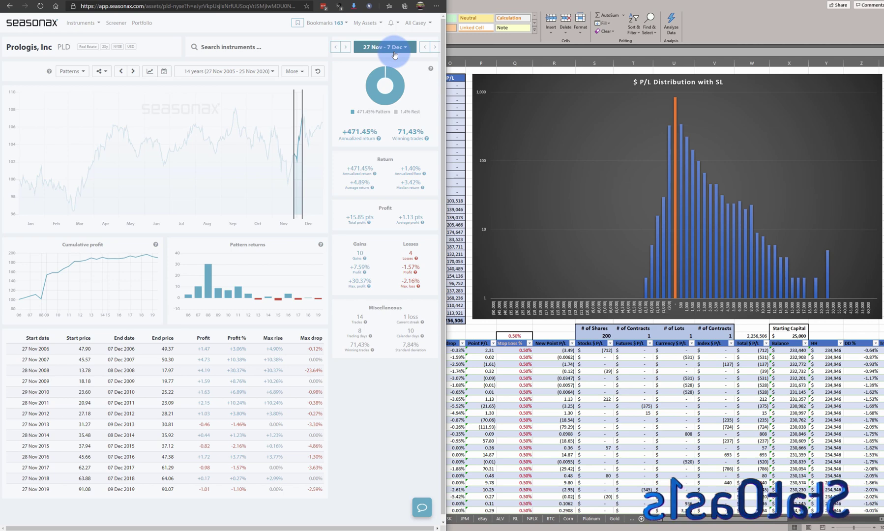
pyautogui.hotkey('alt', 'Tab')
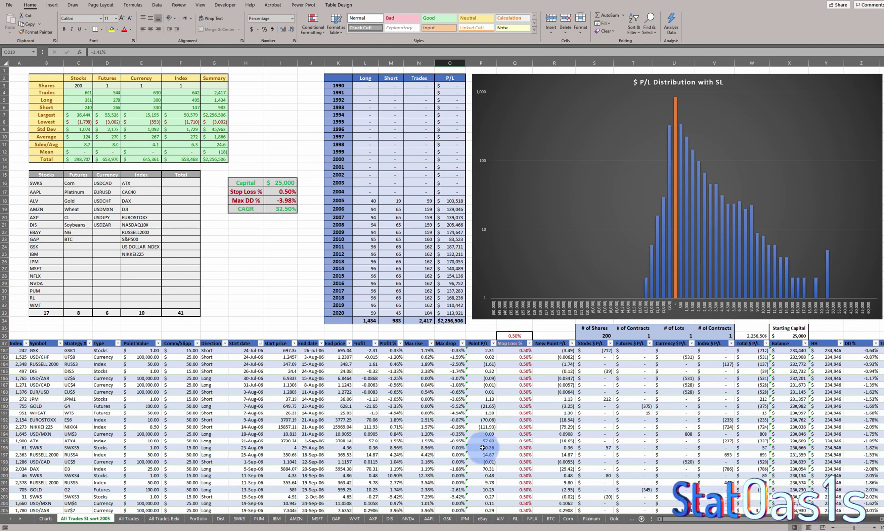
# Check the NVDA sheet's data, then return to the All Trades SL sort 2005 sheet.
pyautogui.click(409, 519)
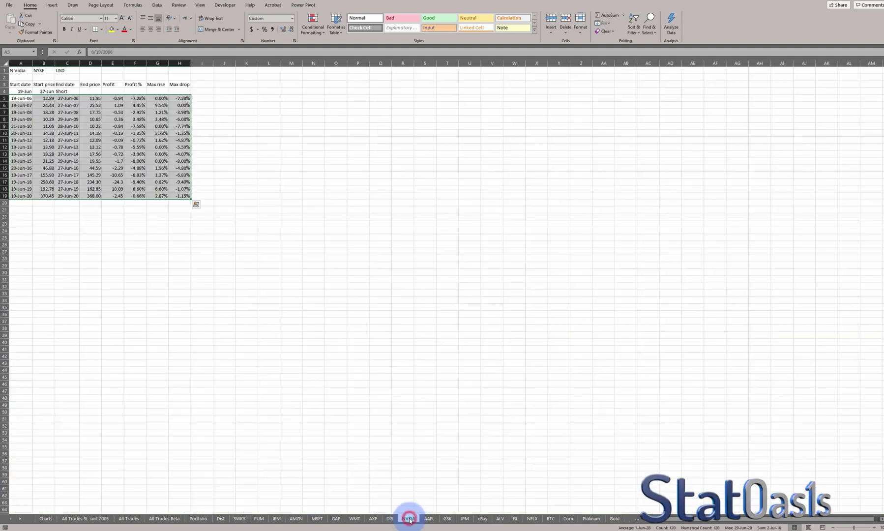
pyautogui.click(94, 210)
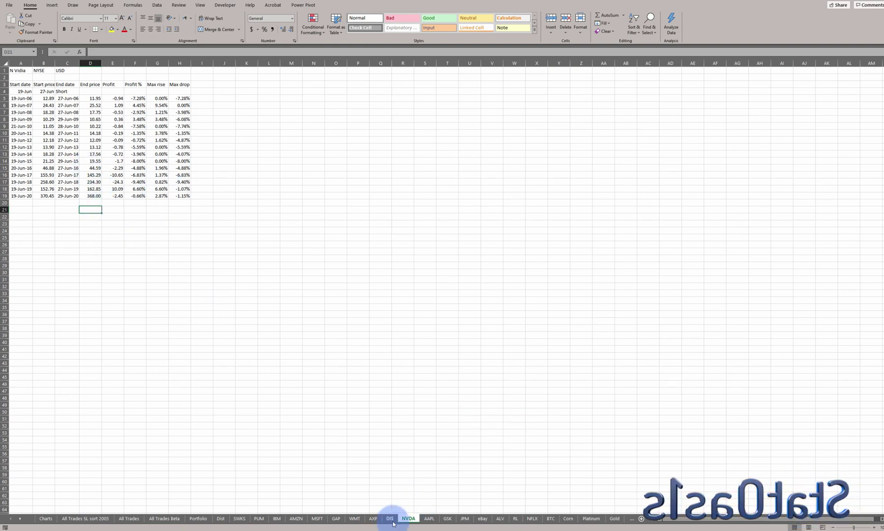
pyautogui.click(97, 518)
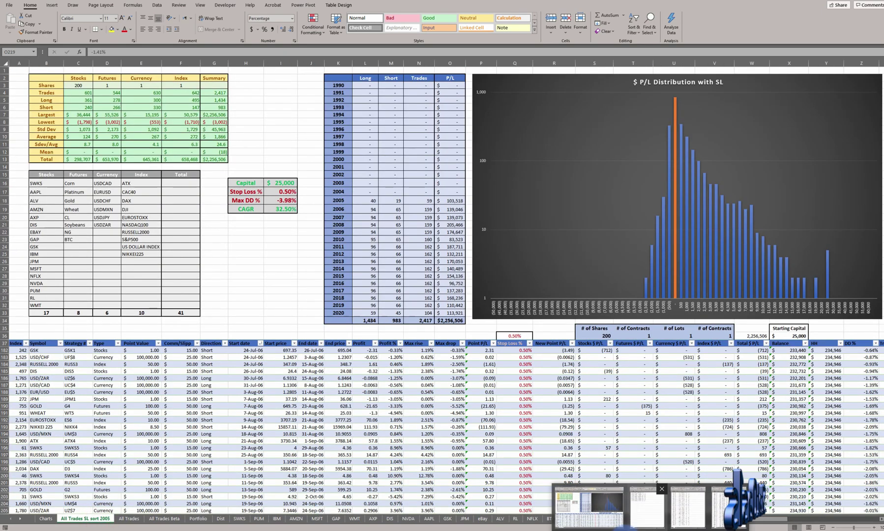
# Put the second workbook's USDCAD sheet beside the first and open the LoaderGeneralCsv folder.
pyautogui.click(611, 502)
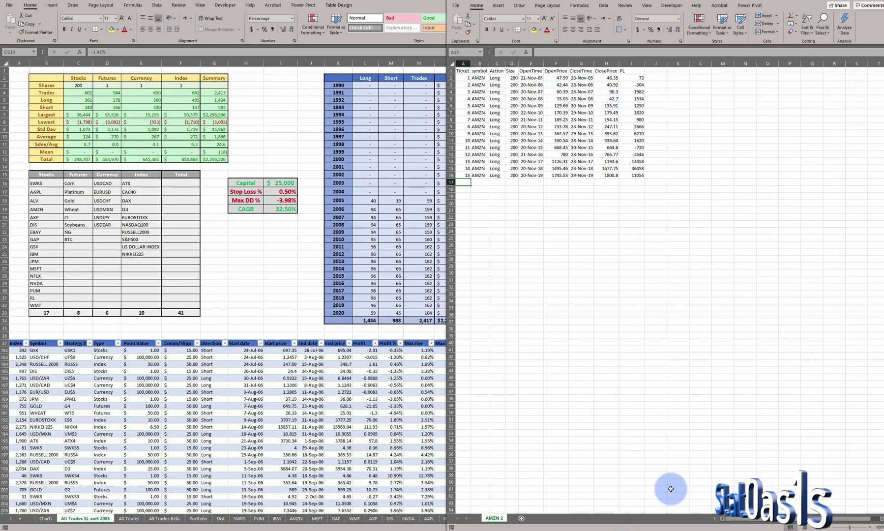
pyautogui.click(673, 527)
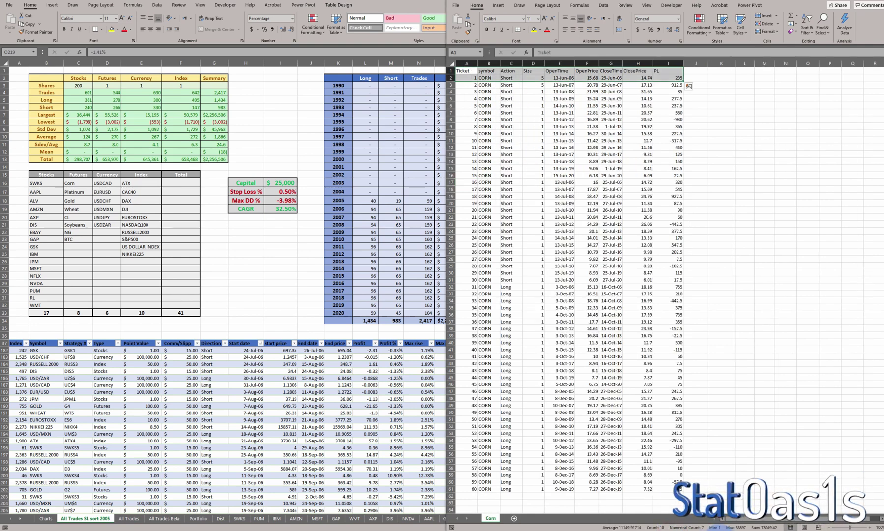
pyautogui.click(720, 527)
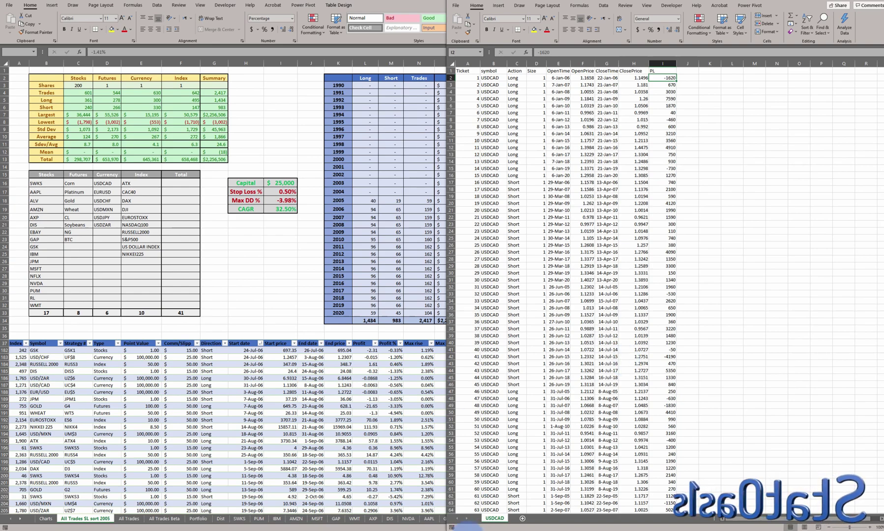
pyautogui.click(467, 528)
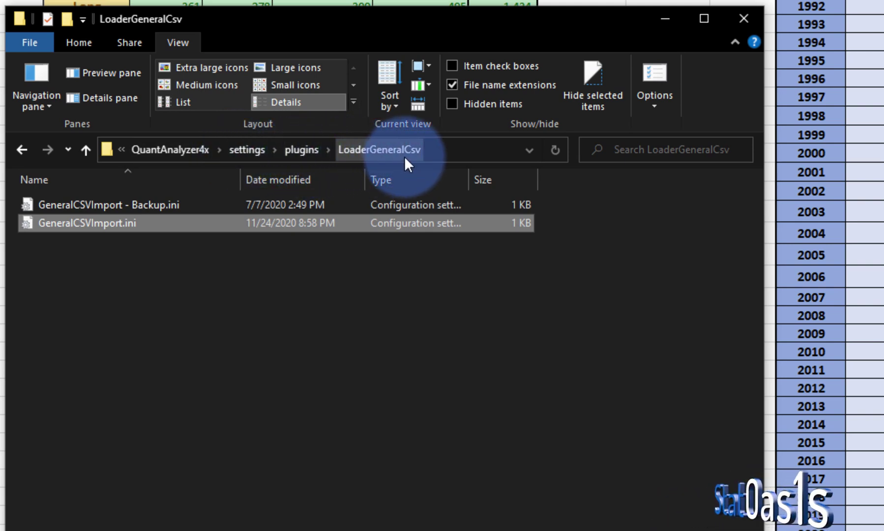
# Open GeneralCSVImport.ini with Notepad and move the Notepad window higher on screen.
pyautogui.click(85, 227)
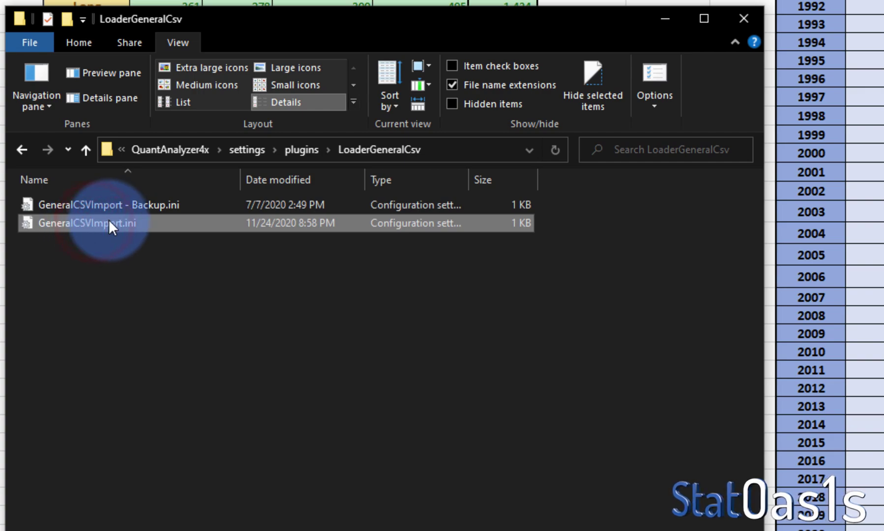
pyautogui.click(151, 202)
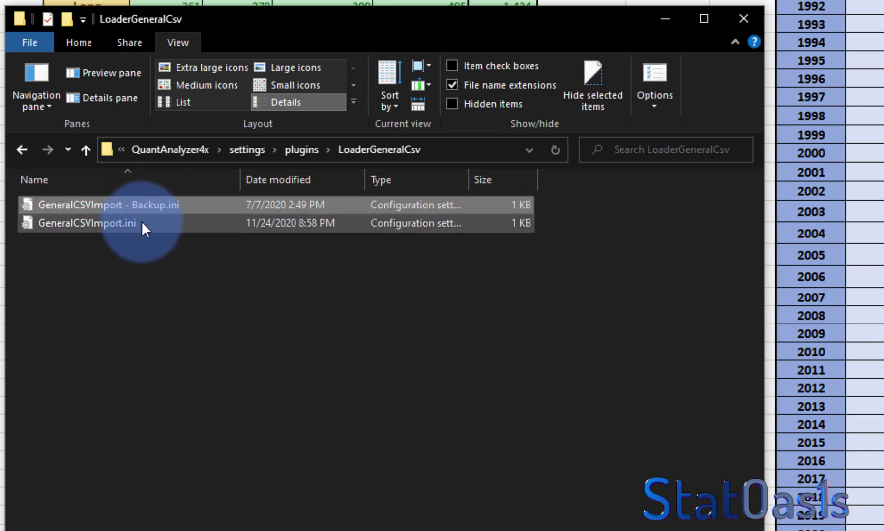
pyautogui.click(141, 222)
pyautogui.rightClick(141, 222)
pyautogui.moveTo(372, 530)
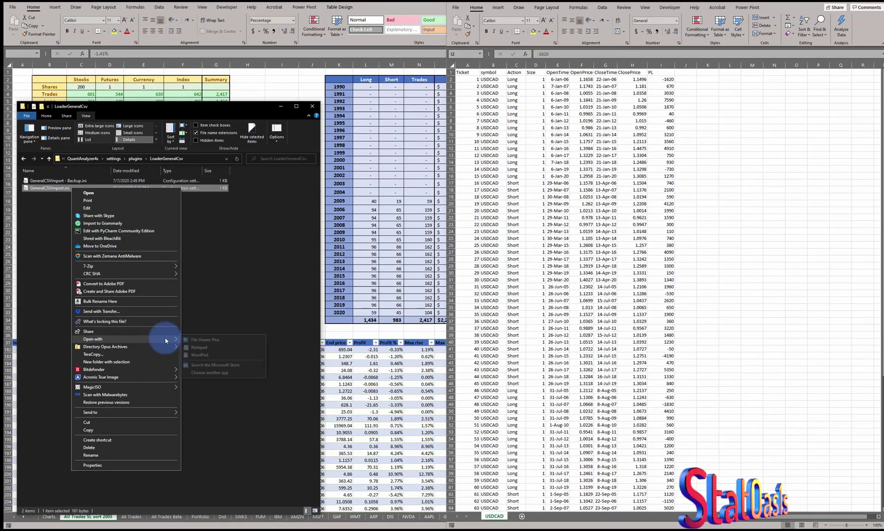
pyautogui.click(199, 347)
pyautogui.moveTo(575, 196); pyautogui.dragTo(575, 138)
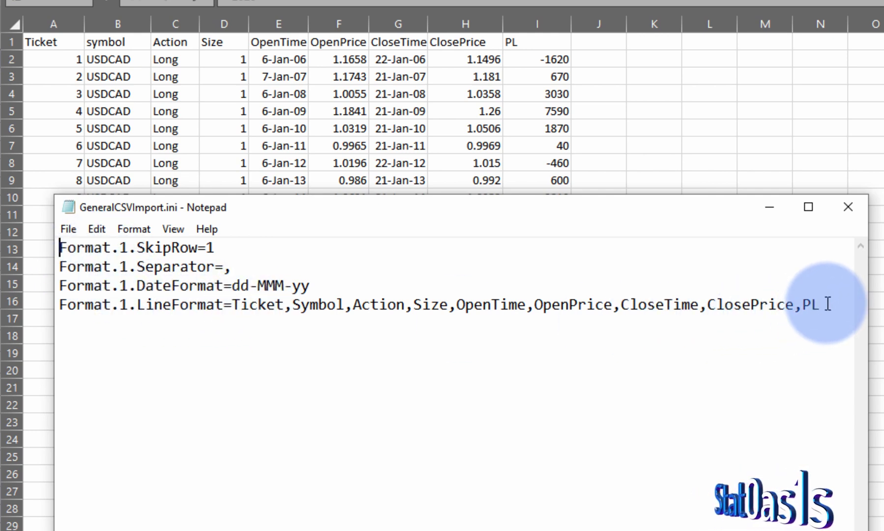
# Highlight the LineFormat column list and position Notepad below the USDCAD header row, beside Seasonax.
pyautogui.moveTo(820, 305); pyautogui.dragTo(237, 300)
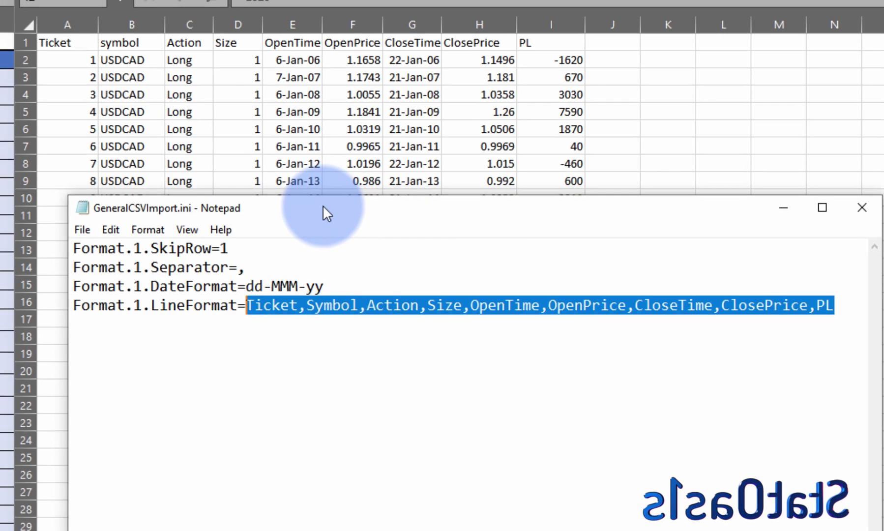
pyautogui.moveTo(325, 207); pyautogui.dragTo(145, 118)
pyautogui.moveTo(254, 123); pyautogui.dragTo(257, 92)
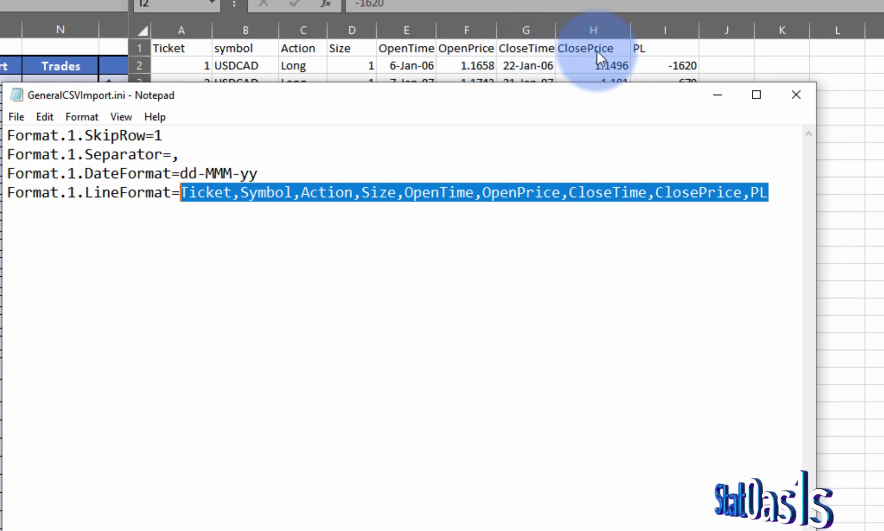
pyautogui.moveTo(573, 96); pyautogui.dragTo(781, 236)
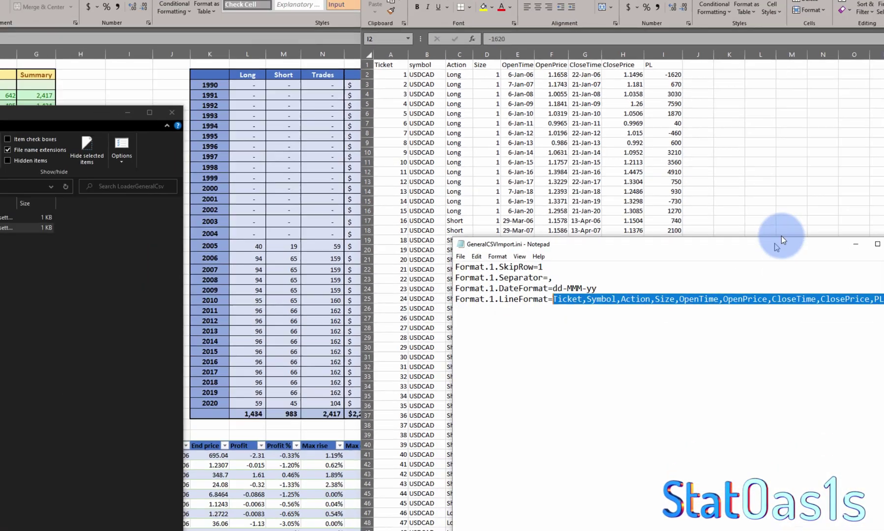
pyautogui.hotkey('alt', 'Tab')
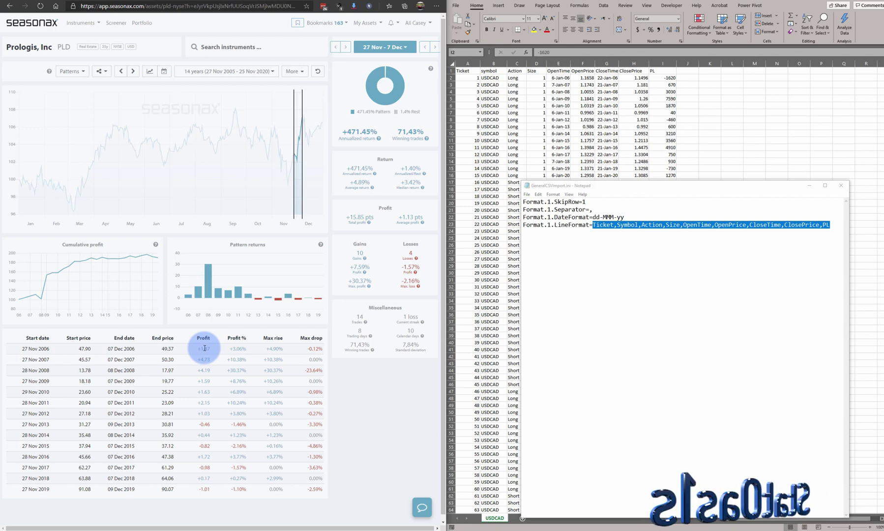
# Load USD/CAD in Seasonax and set the pattern window to 18 Oct – 27 Oct (+56.75% annualized).
pyautogui.click(688, 77)
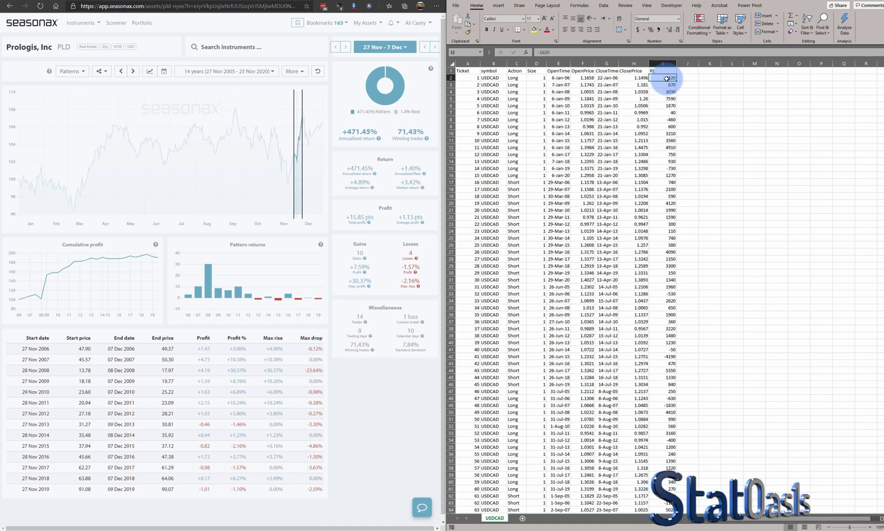
pyautogui.click(82, 28)
pyautogui.click(90, 119)
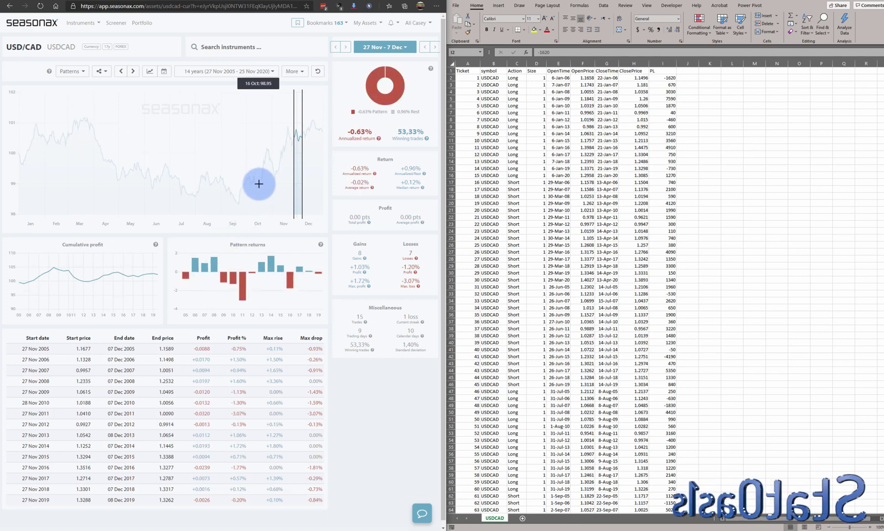
pyautogui.moveTo(259, 183); pyautogui.dragTo(268, 184)
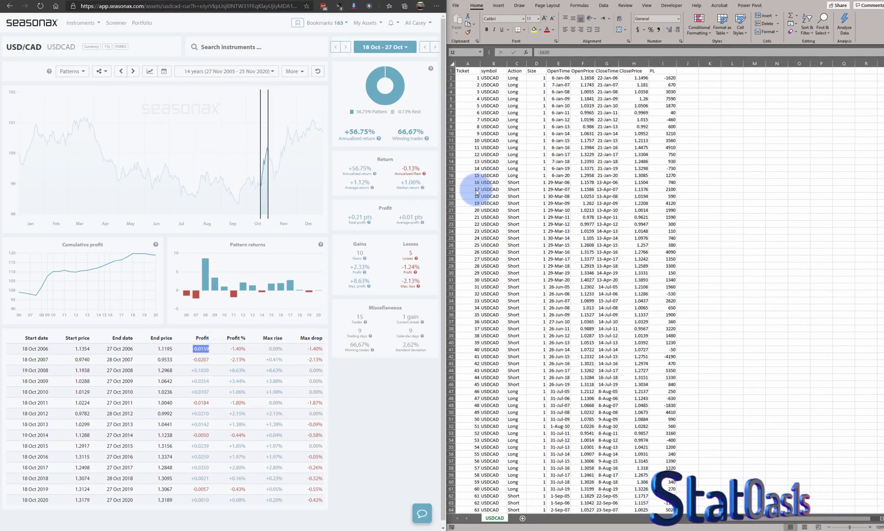
pyautogui.click(668, 77)
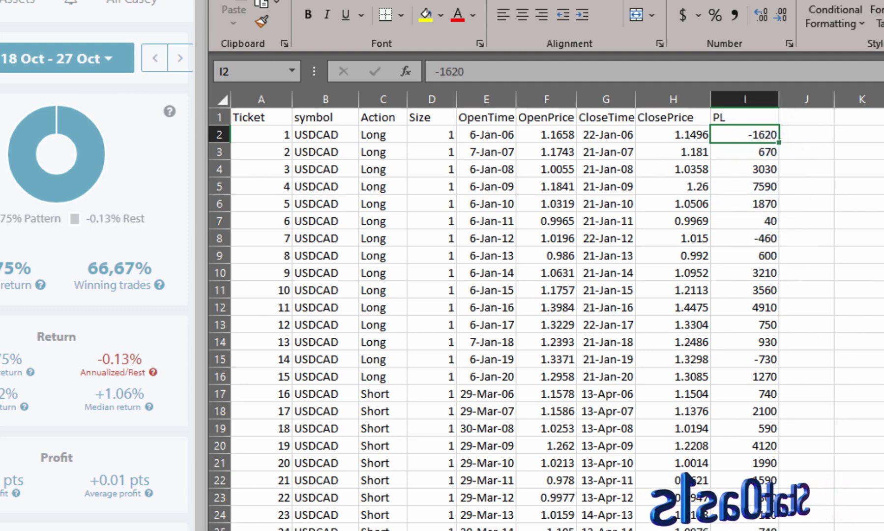
# Check the AMZN Size of 200, then fill Size 5 down column D of the CORN sheet.
pyautogui.hotkey('ctrl', 'pagedown')
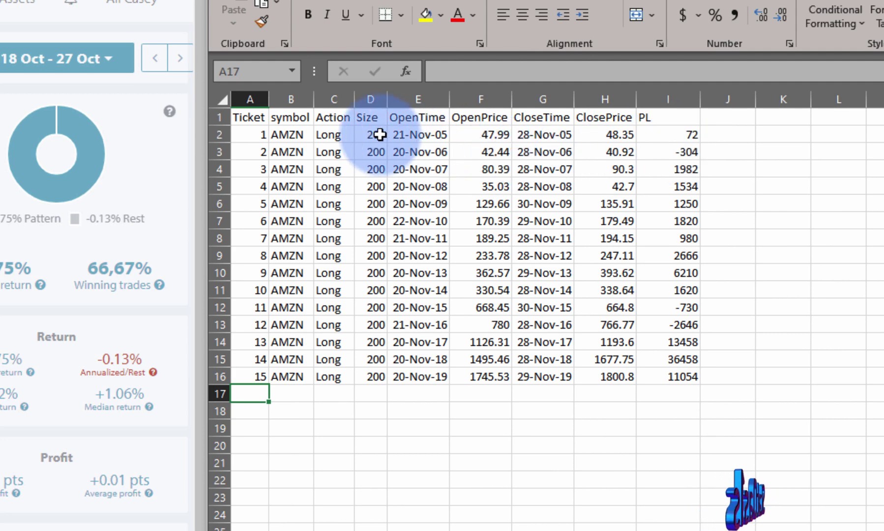
pyautogui.click(379, 134)
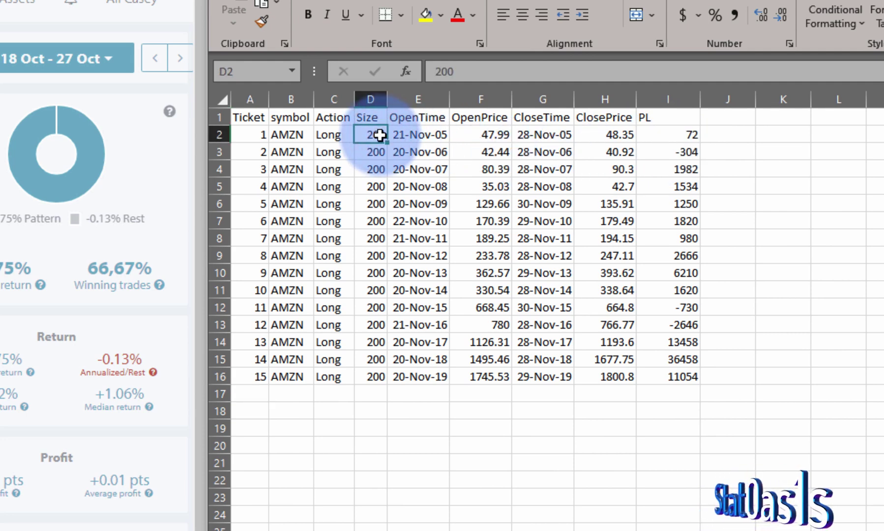
pyautogui.hotkey('ctrl', 'pagedown')
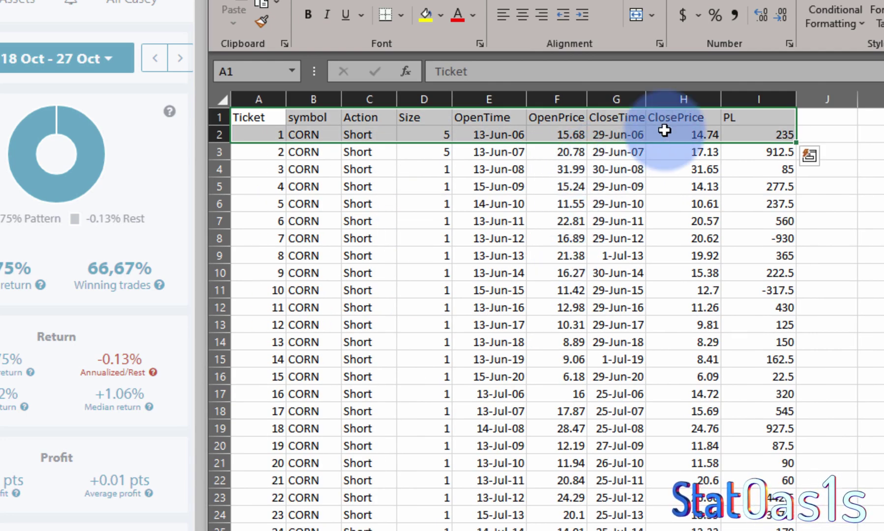
pyautogui.click(777, 132)
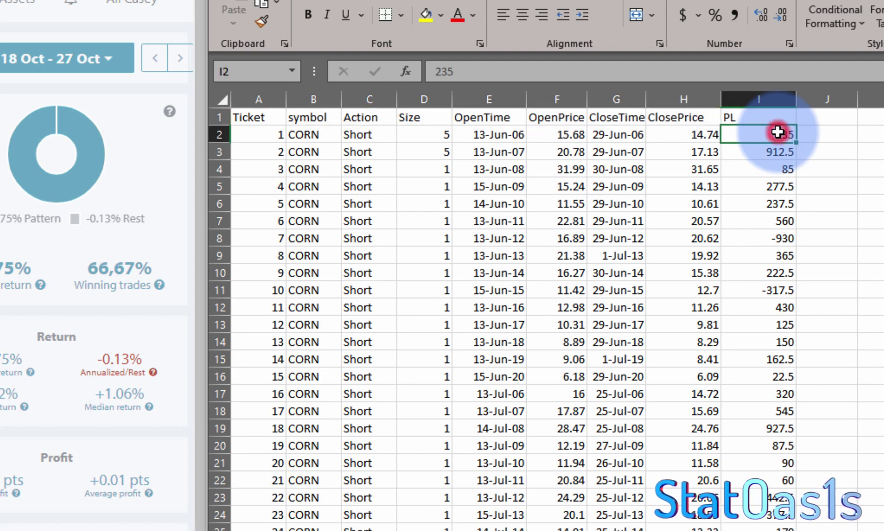
pyautogui.click(430, 136)
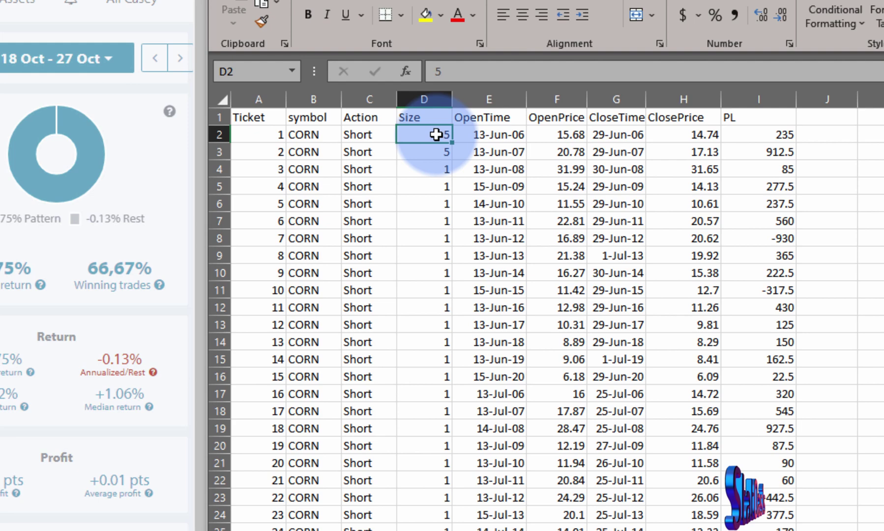
pyautogui.moveTo(436, 133); pyautogui.dragTo(450, 528)
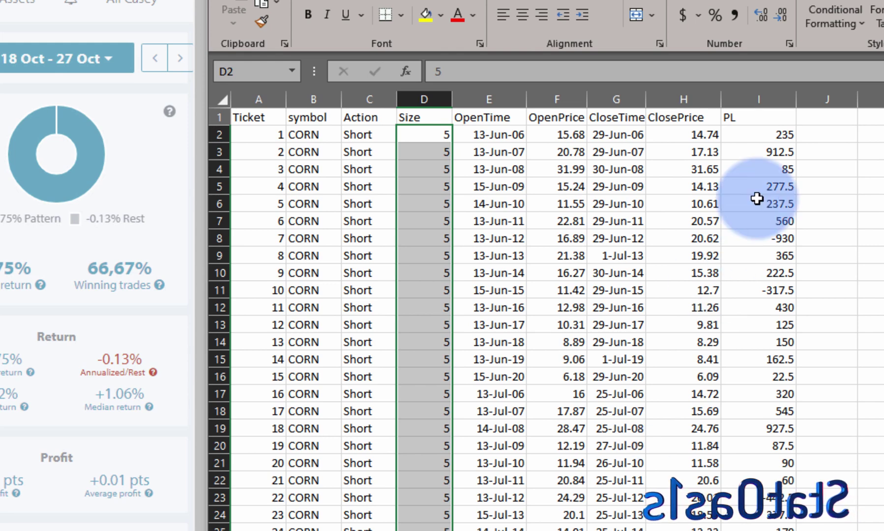
pyautogui.click(763, 136)
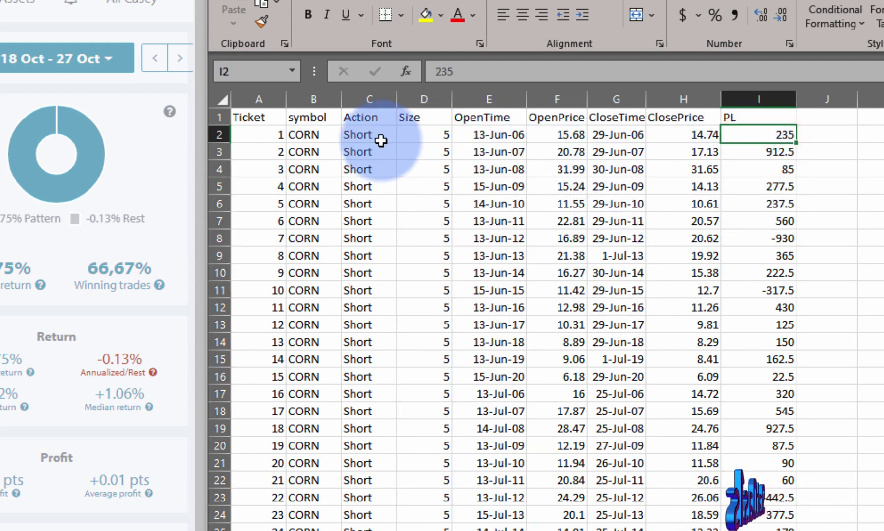
pyautogui.click(426, 137)
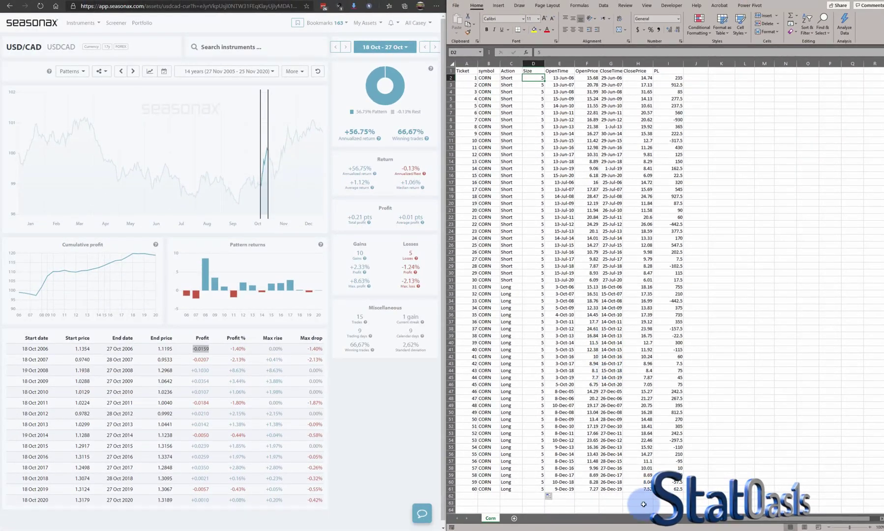
# Switch through the AMZN 2 and Corn workbooks to reach the USDCAD trade table.
pyautogui.click(638, 529)
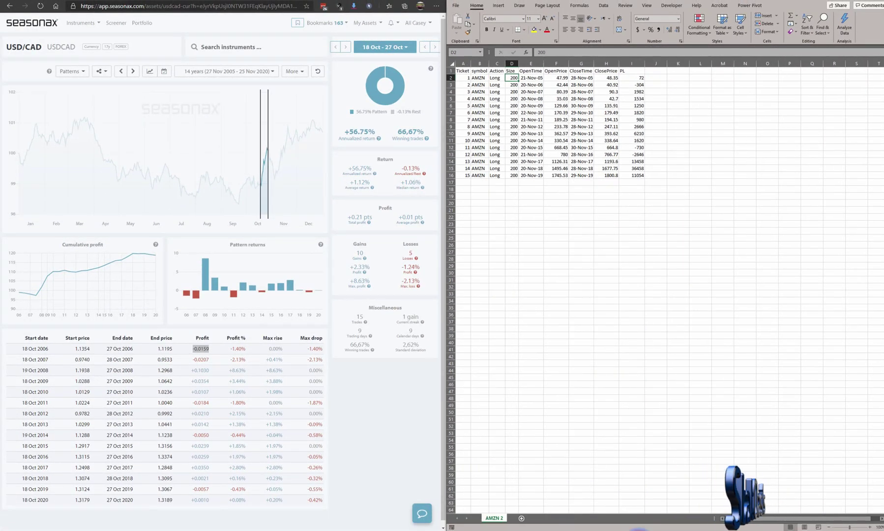
pyautogui.click(682, 529)
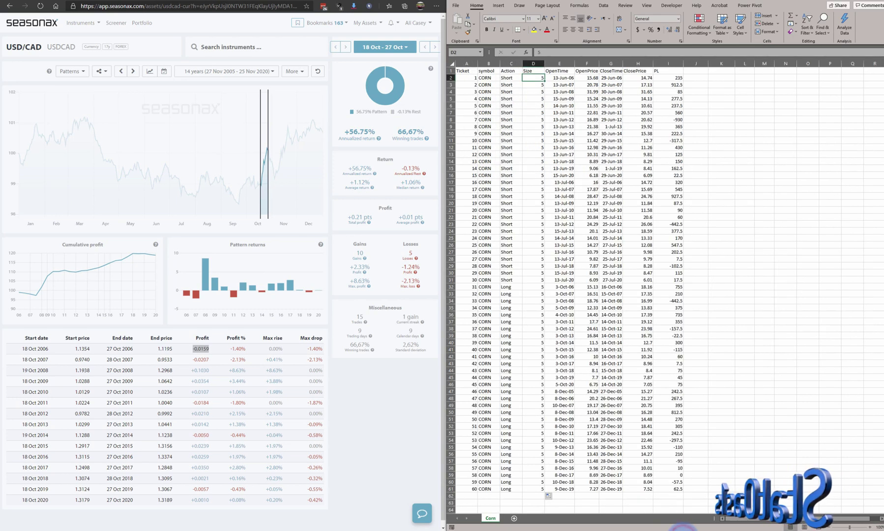
pyautogui.click(728, 529)
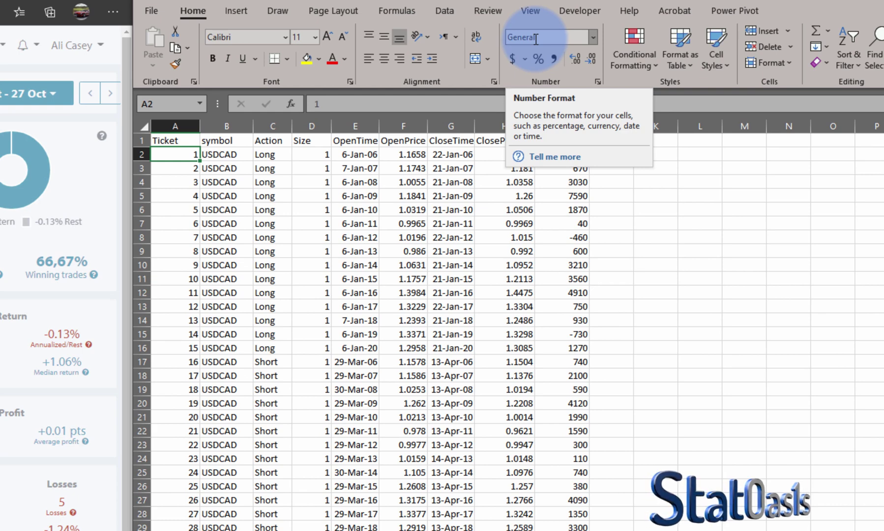
# Select OpenTime cell E2 and bring up its custom number format via More Number Formats.
pyautogui.press('Right')
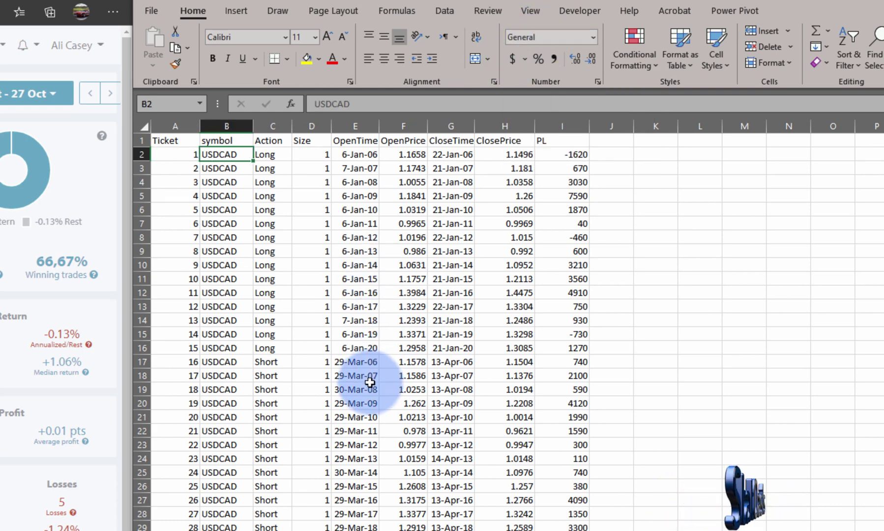
pyautogui.press('Right')
pyautogui.press('Right')
pyautogui.press('Right')
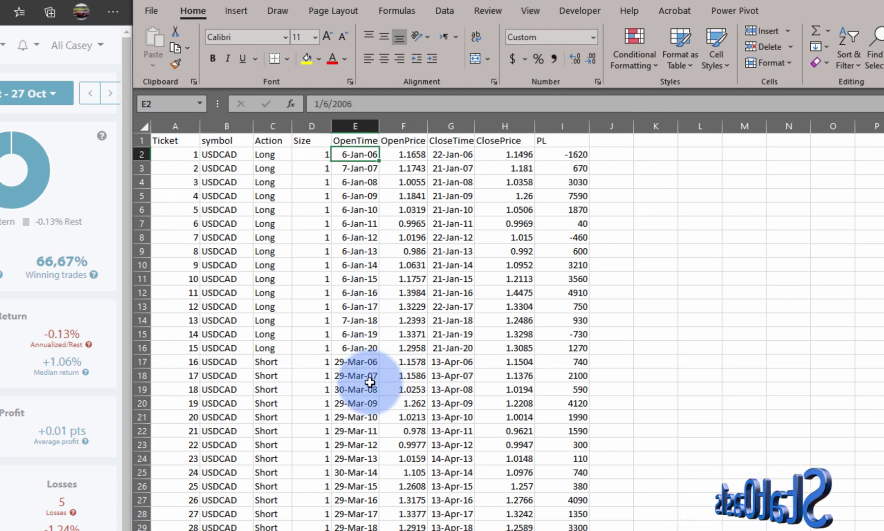
pyautogui.click(592, 36)
pyautogui.click(597, 421)
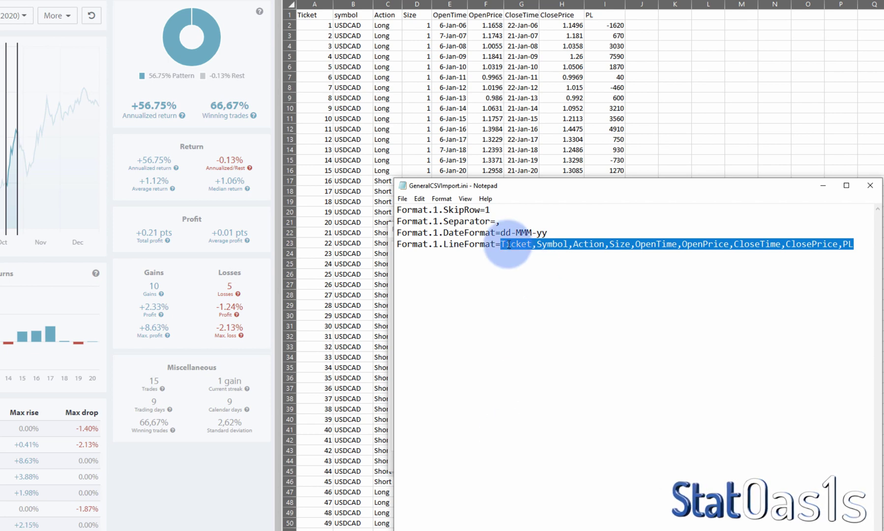
# Compare DateFormat=dd-MMM-yy in the import file with the sheet's d-mmm-yy dates, confirming Format Cells.
pyautogui.click(506, 232)
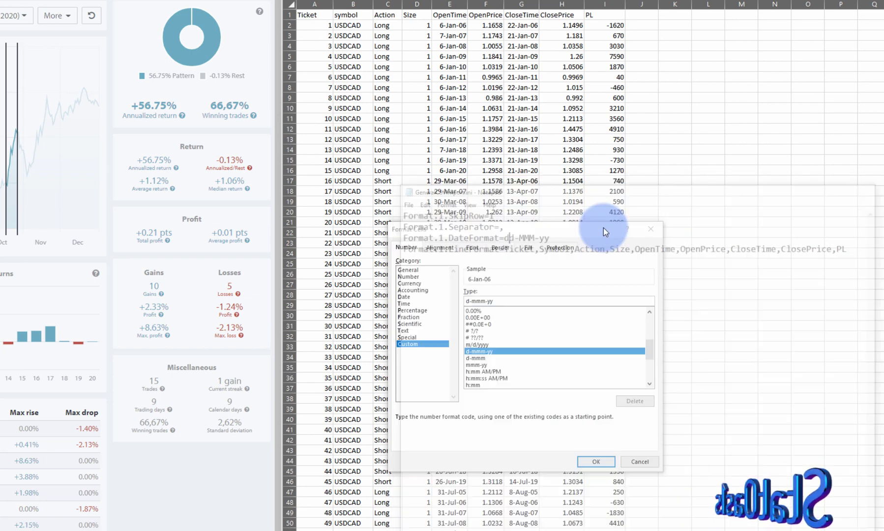
pyautogui.press('Return')
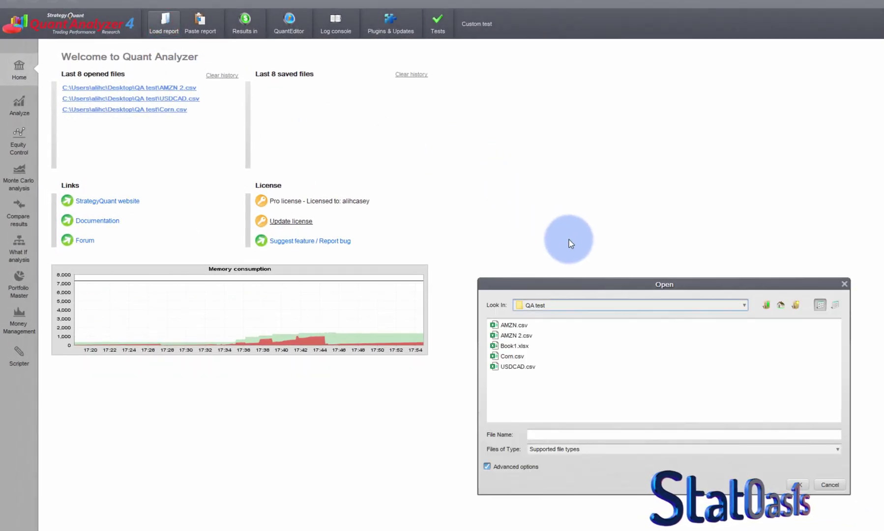
# Load the AMZN 2.csv and Corn.csv trade reports, accepting the Corn import settings.
pyautogui.click(513, 335)
pyautogui.click(797, 485)
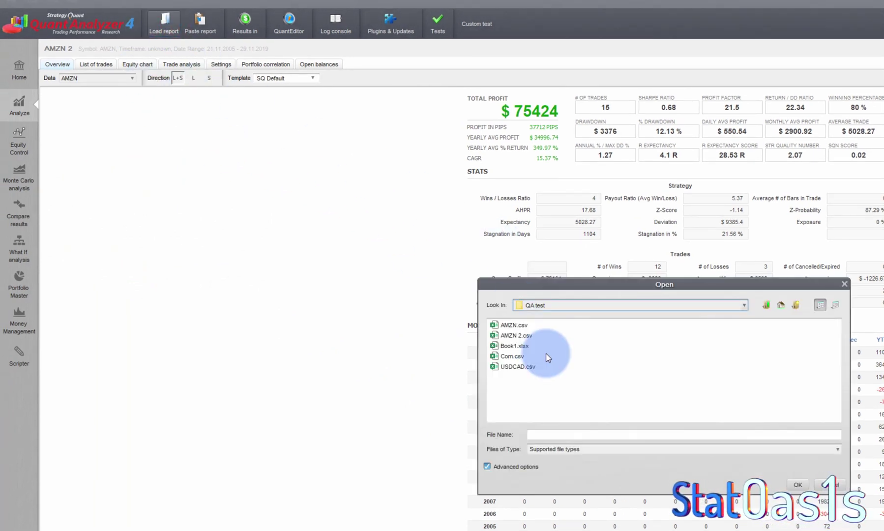
pyautogui.click(514, 355)
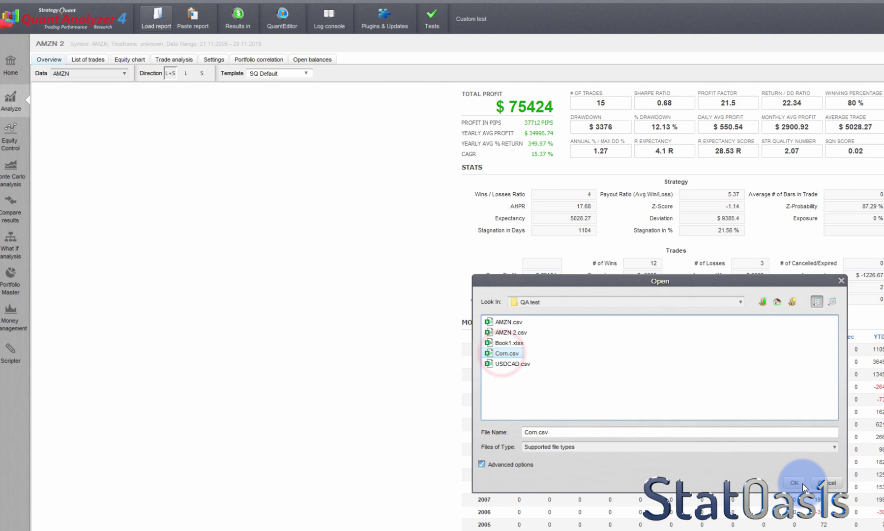
pyautogui.click(795, 484)
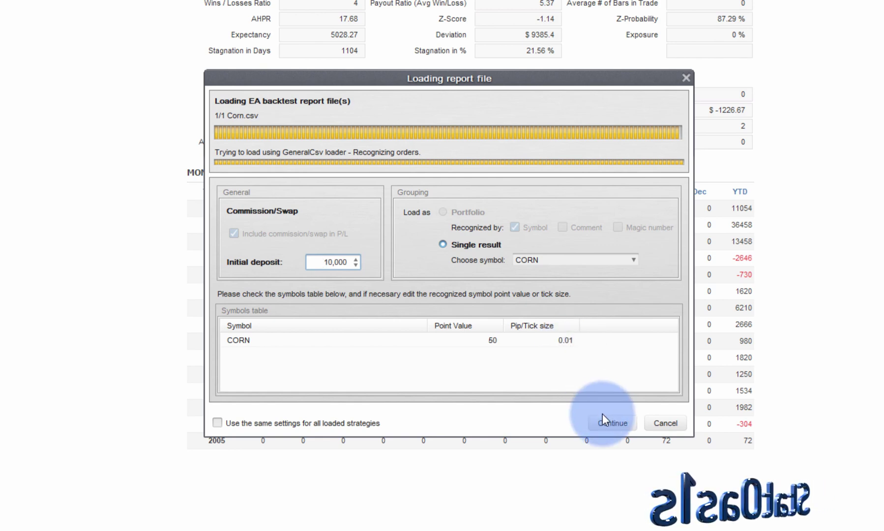
pyautogui.click(610, 423)
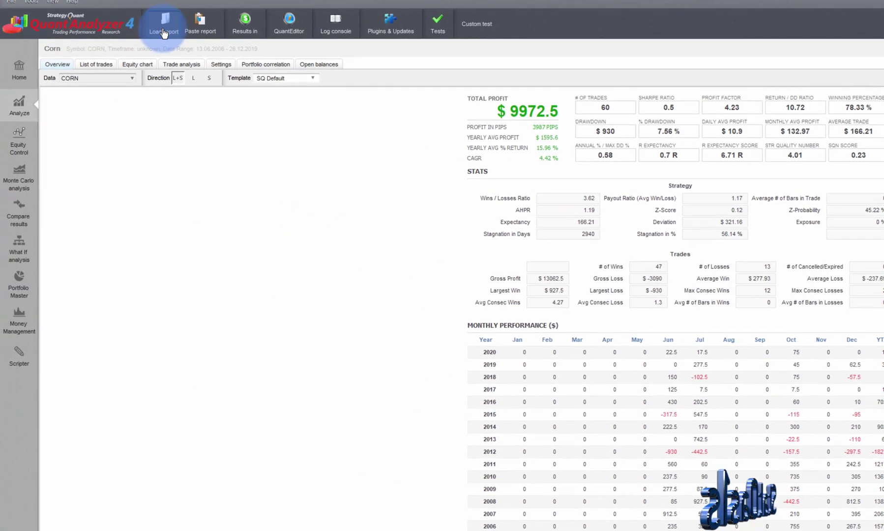
# Load the USDCAD.csv trade report and accept its import settings.
pyautogui.click(164, 22)
pyautogui.click(516, 366)
pyautogui.click(797, 484)
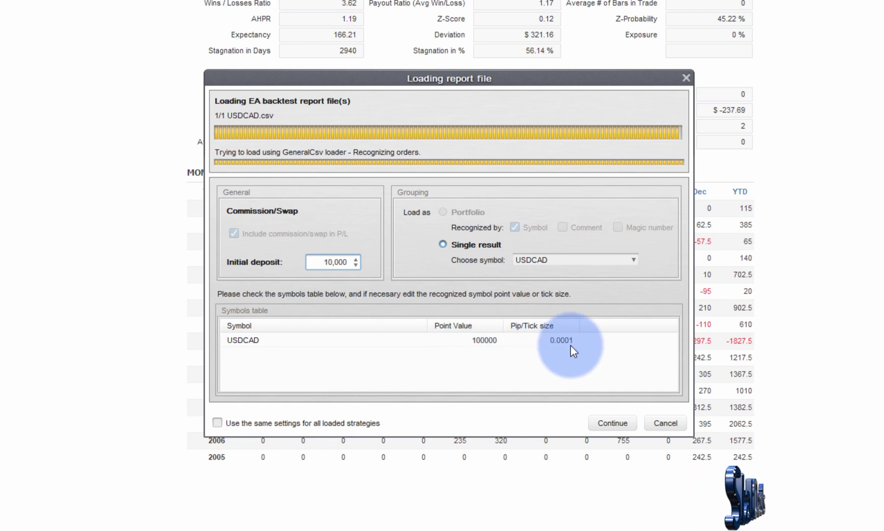
pyautogui.click(609, 422)
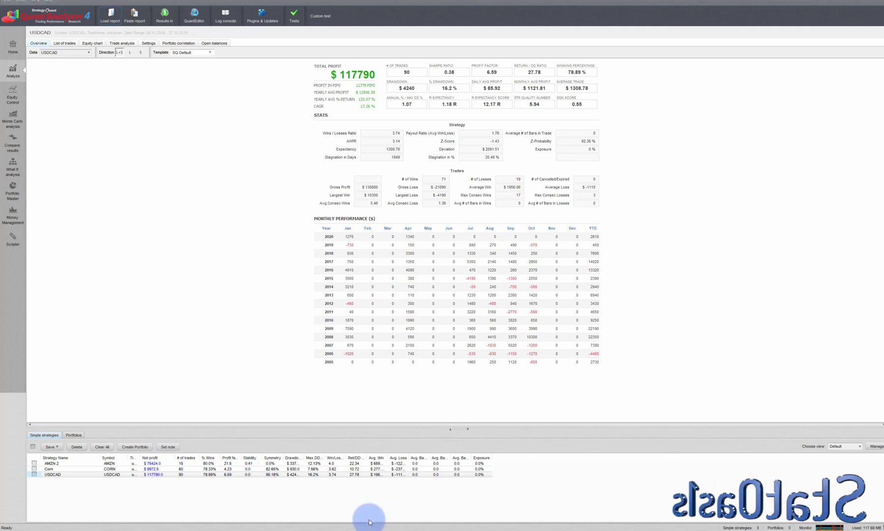
# Back in QuantAnalyzer, combine AMZN 2, Corn and USDCAD into one Portfolio ($203,186.5, 165 trades).
pyautogui.click(369, 529)
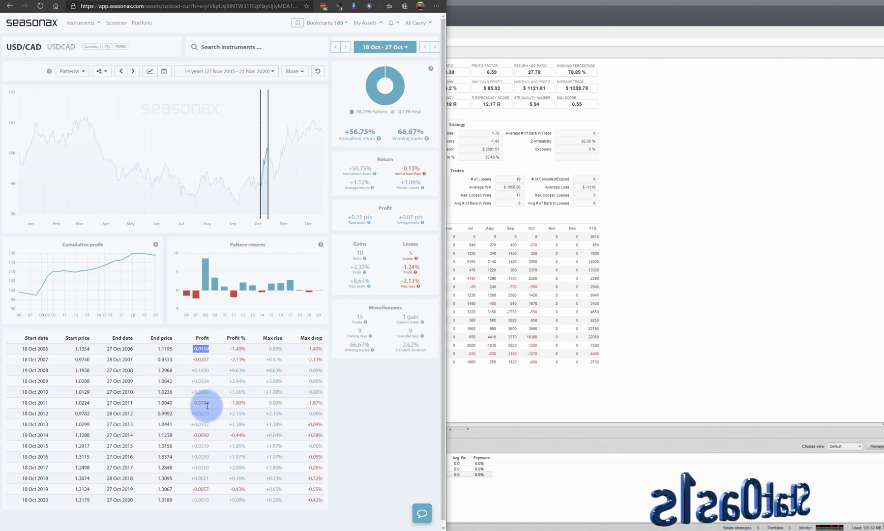
pyautogui.click(485, 398)
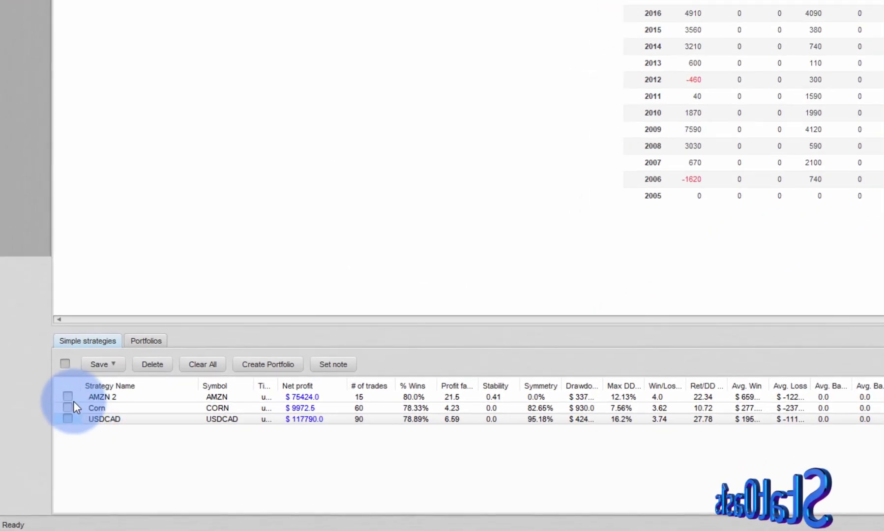
pyautogui.click(65, 364)
pyautogui.click(265, 364)
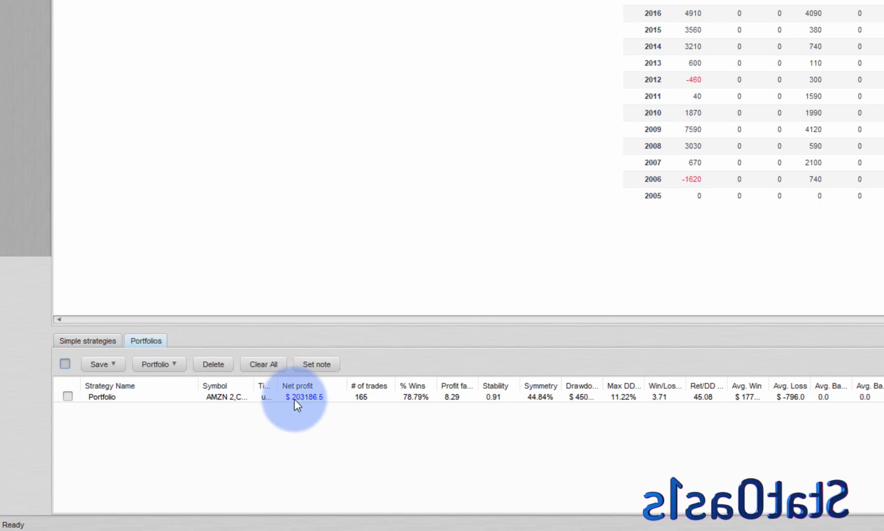
# View the Portfolio's trade list and chart its equity with each sub-strategy.
pyautogui.click(294, 397)
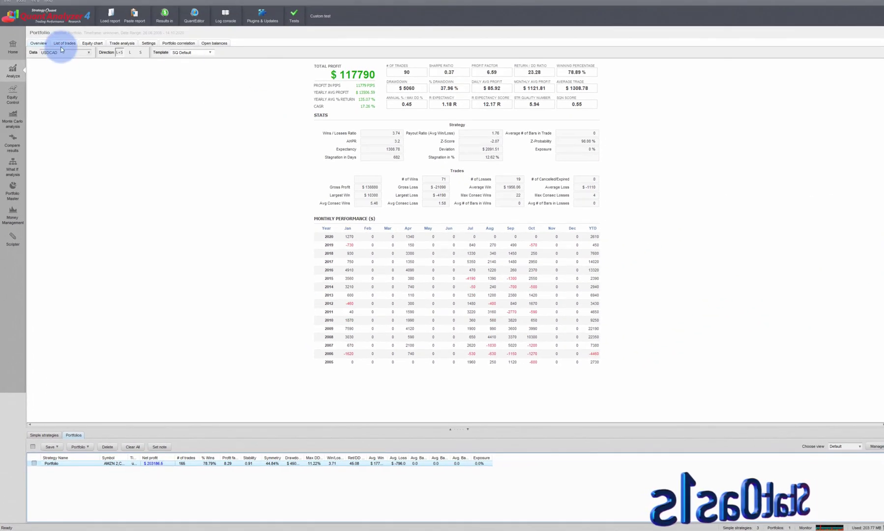
pyautogui.click(64, 43)
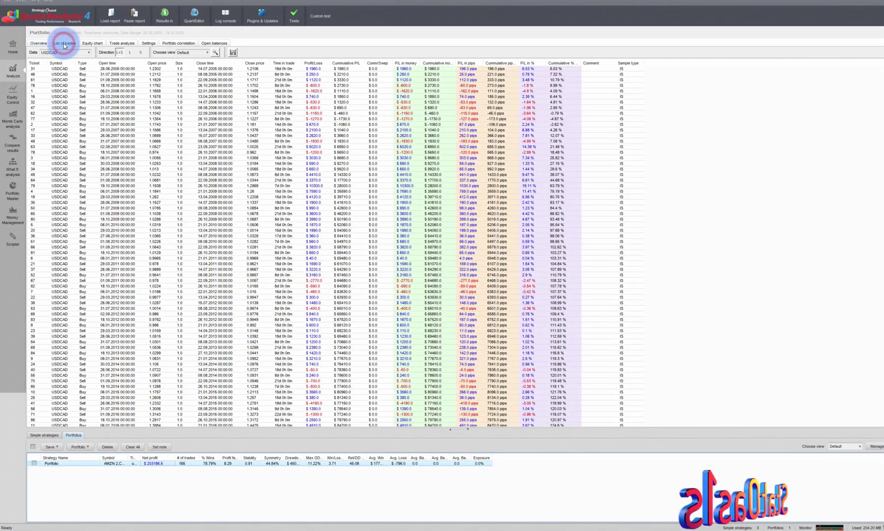
pyautogui.click(91, 44)
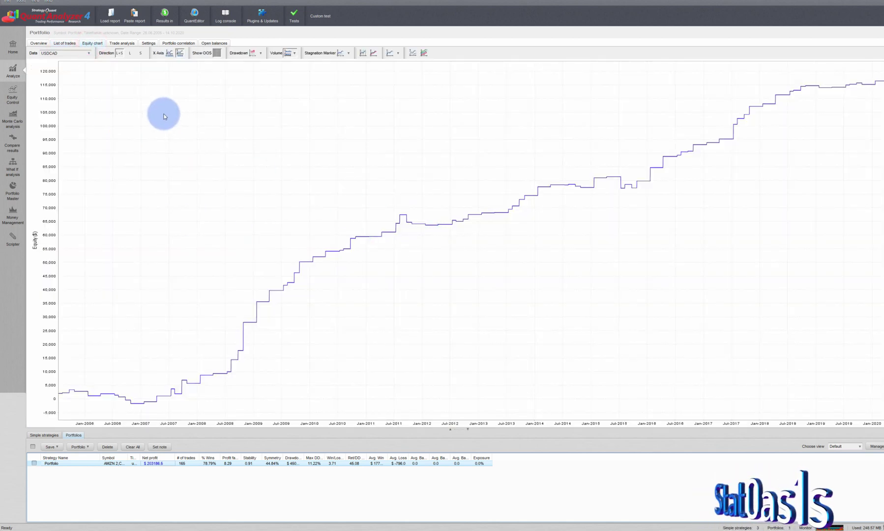
pyautogui.click(89, 54)
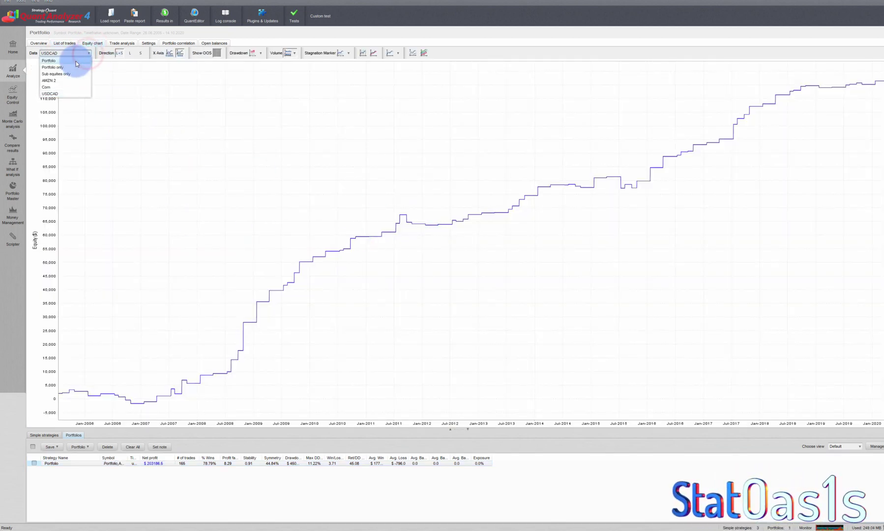
pyautogui.click(49, 60)
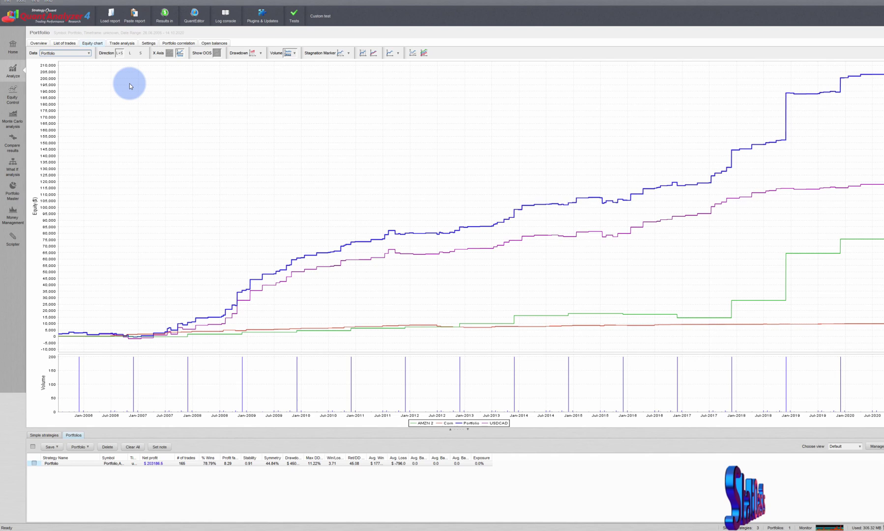
# Review trade analysis, compute AMZN 2/Corn/USDCAD correlations, and return to the Portfolio overview.
pyautogui.click(121, 42)
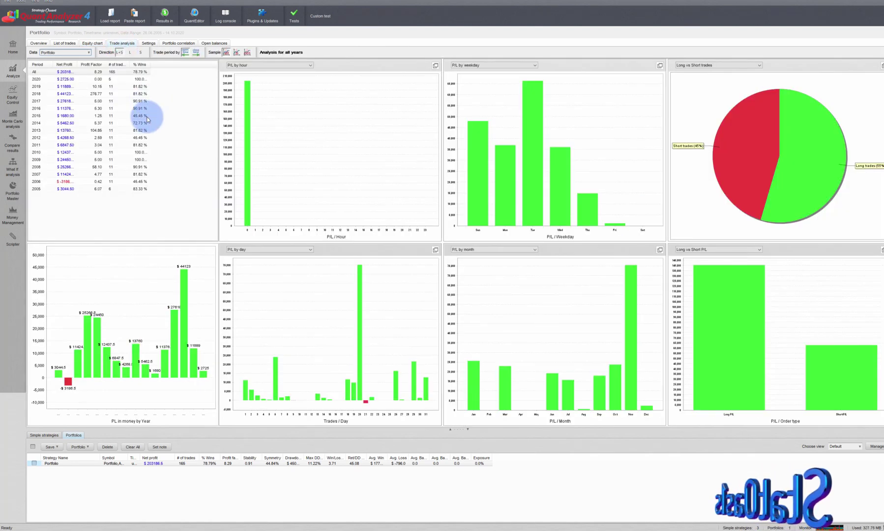
pyautogui.click(169, 41)
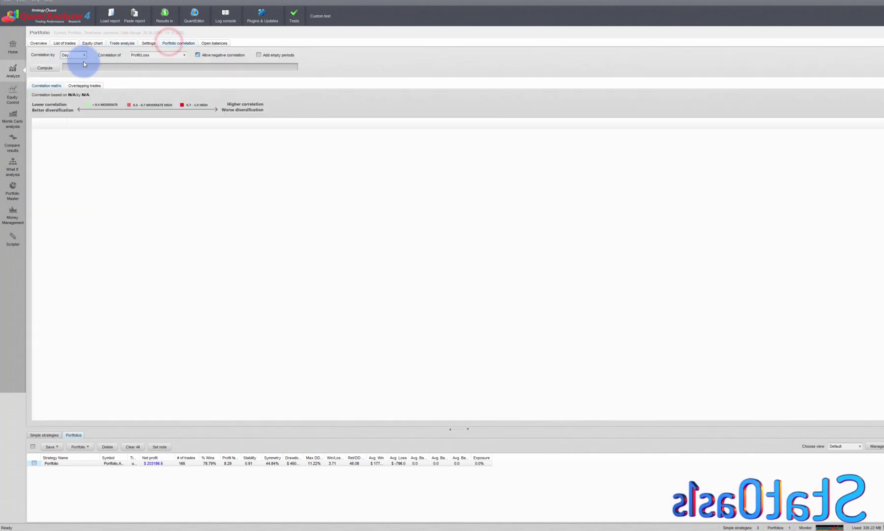
pyautogui.click(40, 66)
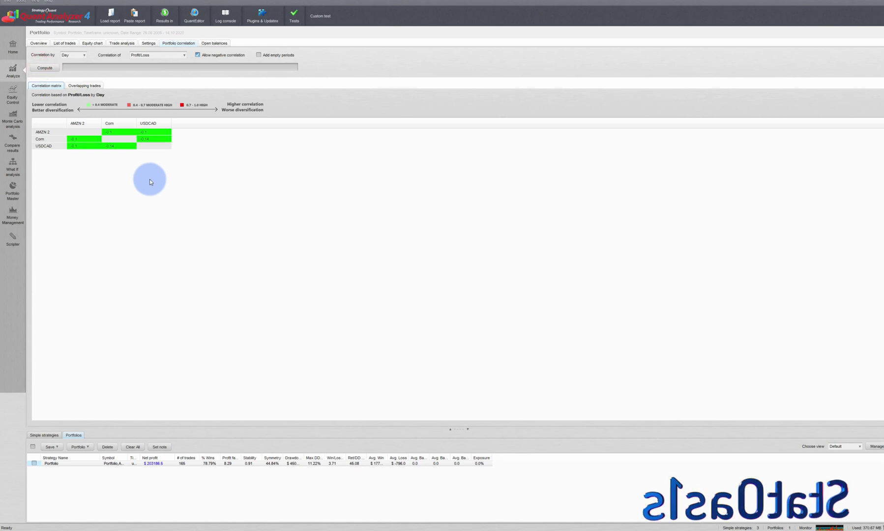
pyautogui.click(39, 42)
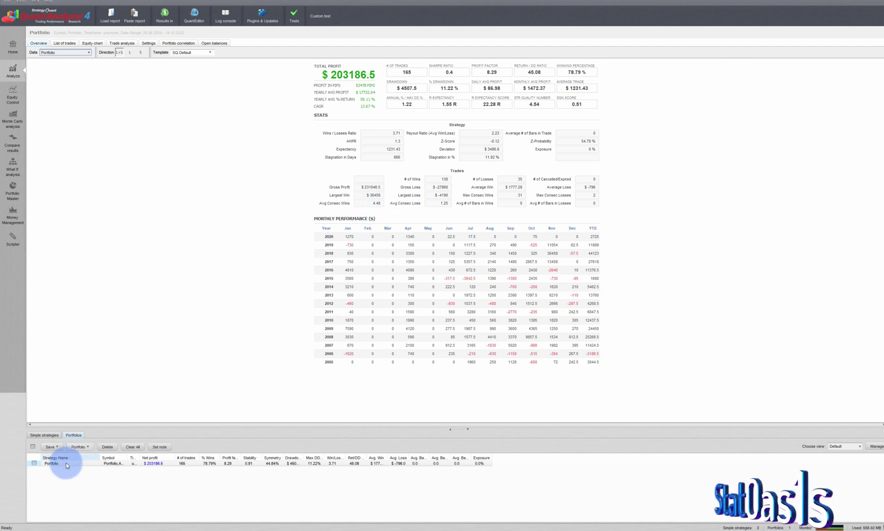
# Run 2,500 Monte Carlo simulations on the Portfolio with random trade skipping turned off.
pyautogui.click(33, 463)
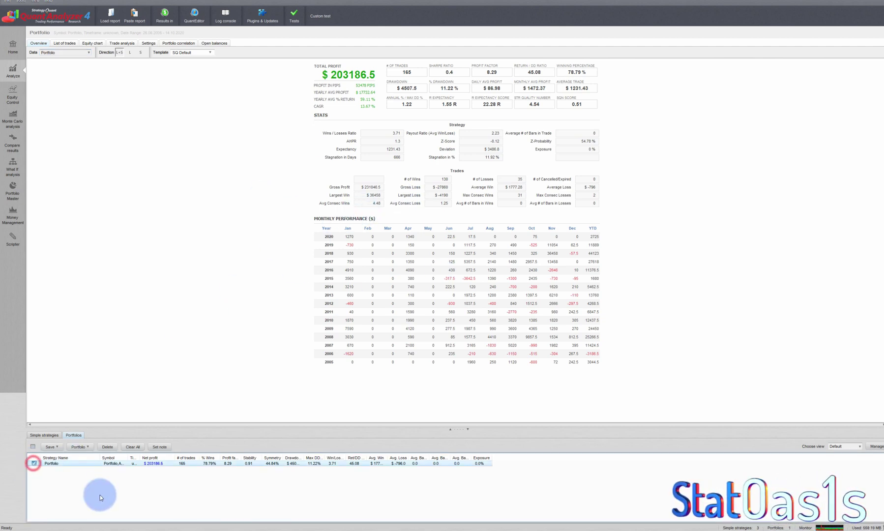
pyautogui.click(13, 121)
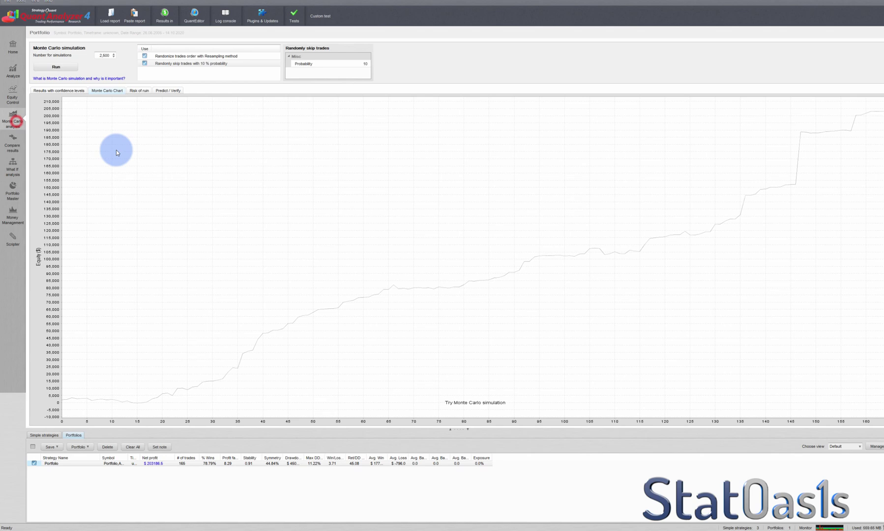
pyautogui.click(144, 64)
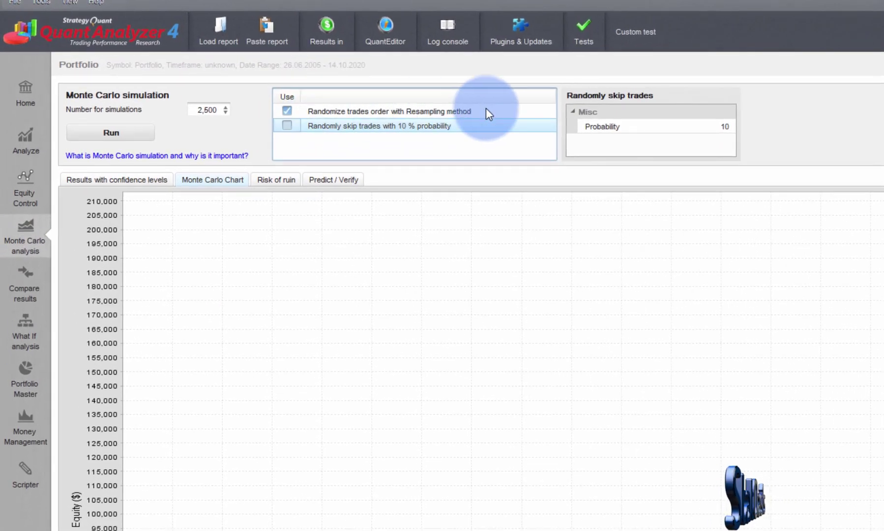
pyautogui.click(132, 131)
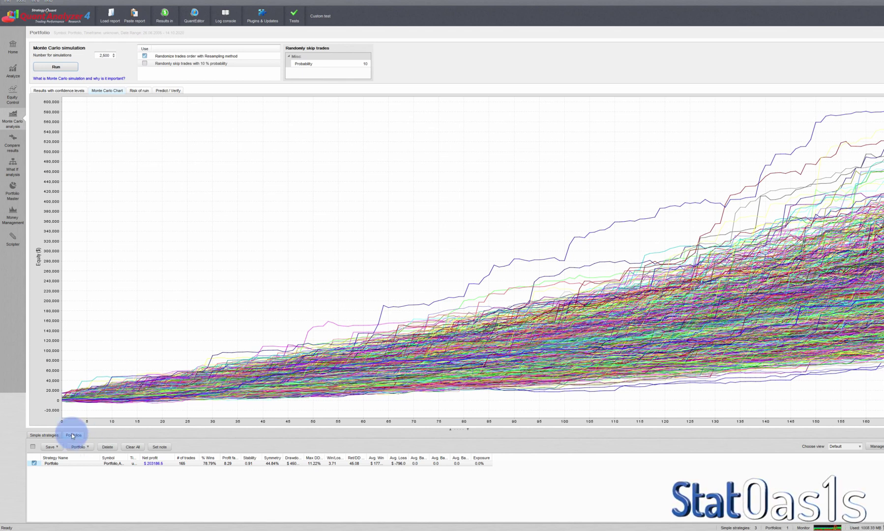
pyautogui.click(54, 435)
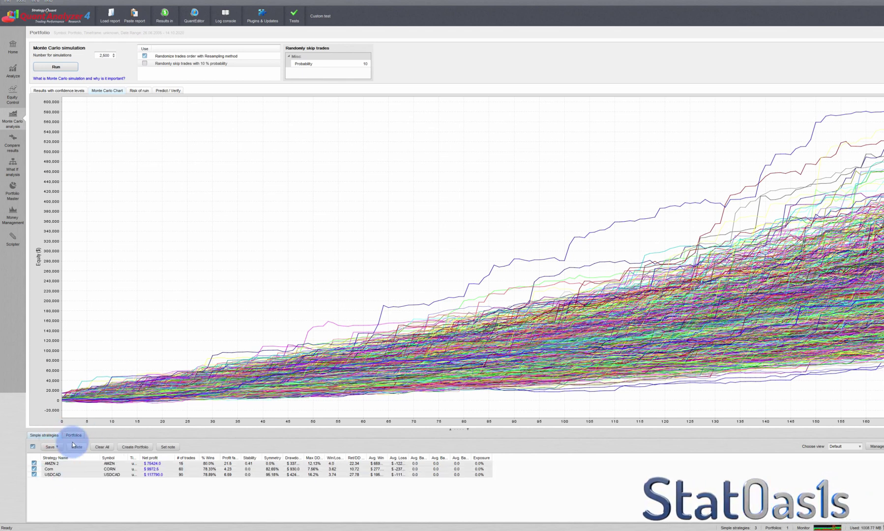
pyautogui.click(74, 435)
# Compare net profit and max % drawdown at Original versus the 100 confidence level (22.65%).
pyautogui.click(61, 91)
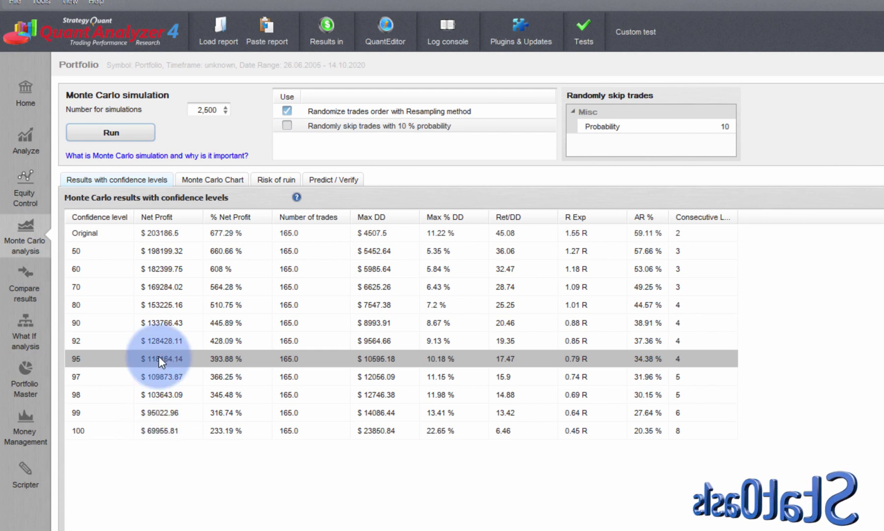
pyautogui.click(149, 232)
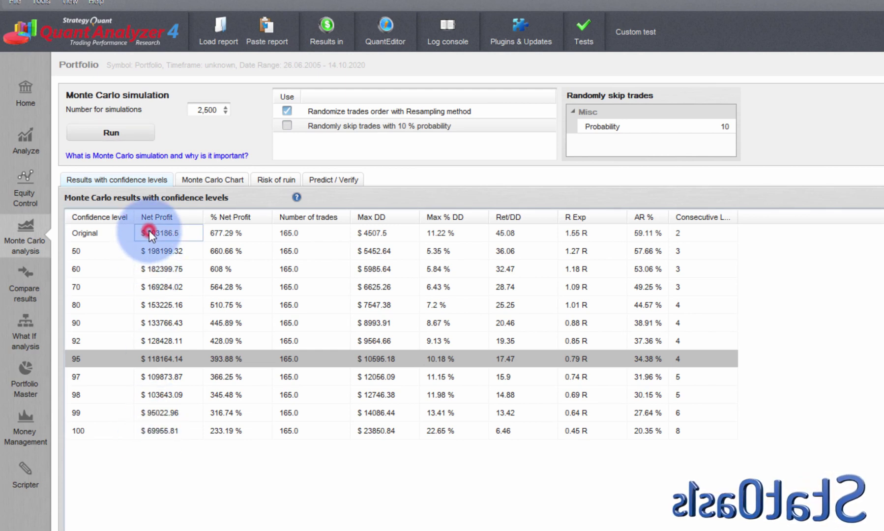
pyautogui.click(164, 429)
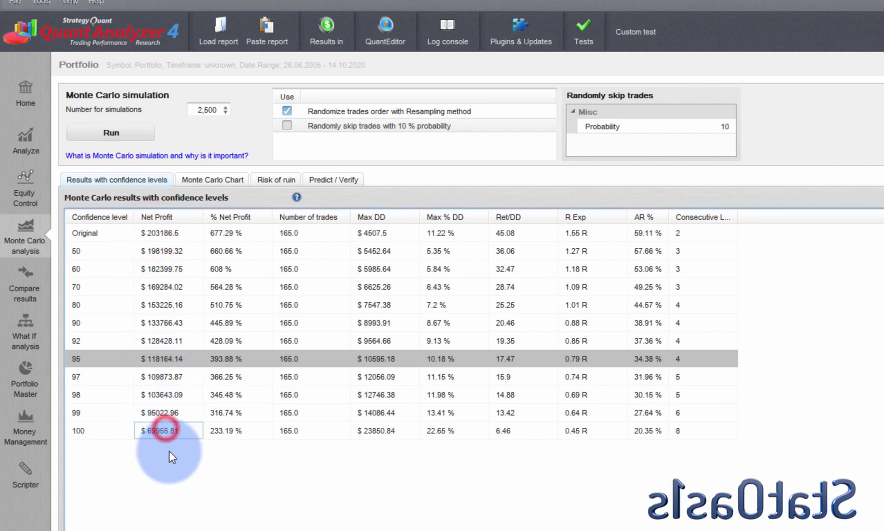
pyautogui.click(450, 229)
pyautogui.click(447, 432)
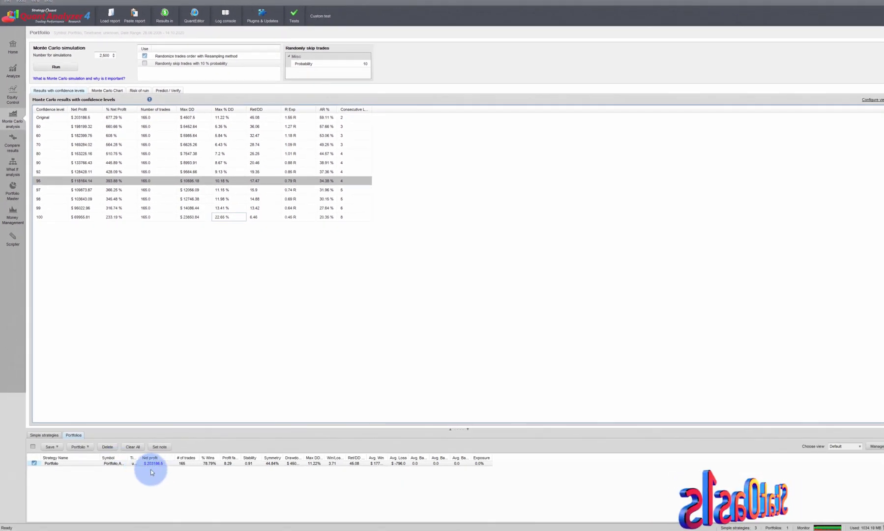
# Return to the portfolios list and select the combined Portfolio.
pyautogui.click(46, 436)
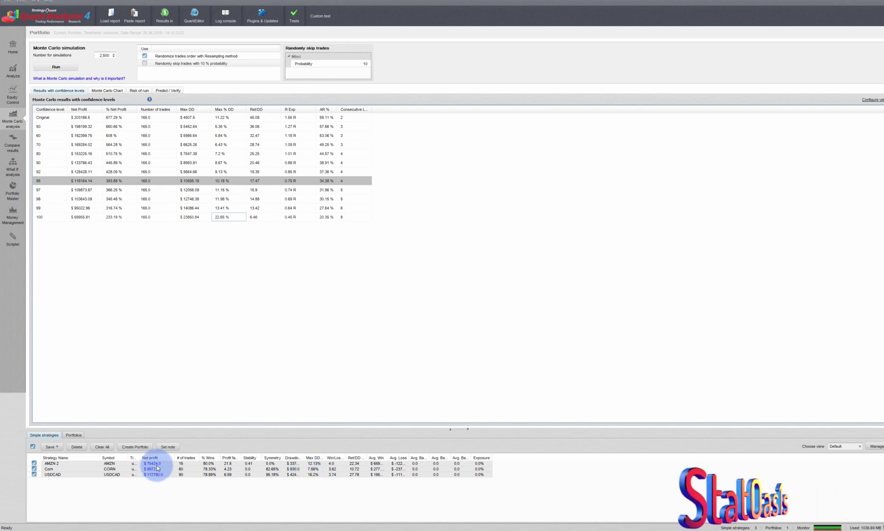
pyautogui.click(74, 434)
pyautogui.click(151, 463)
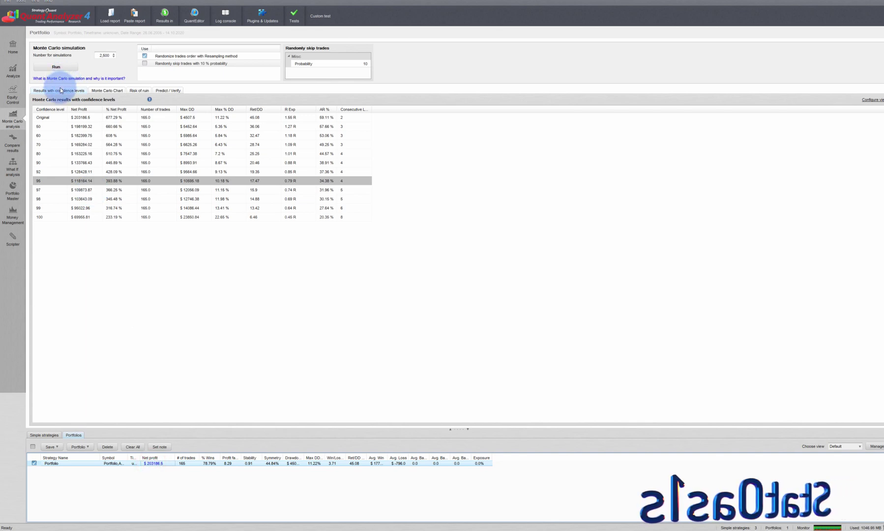
# Inspect the Monte Carlo simulation equity curves, then return to the confidence-level results table.
pyautogui.click(103, 91)
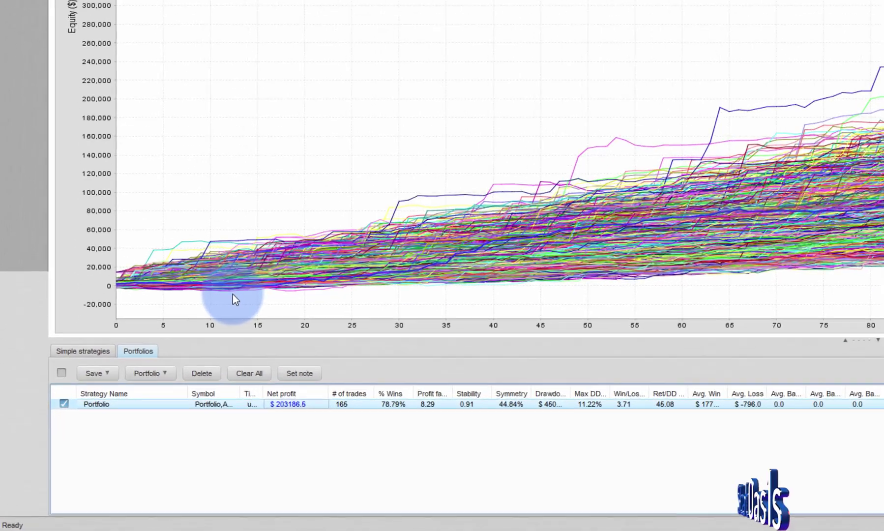
pyautogui.moveTo(288, 291)
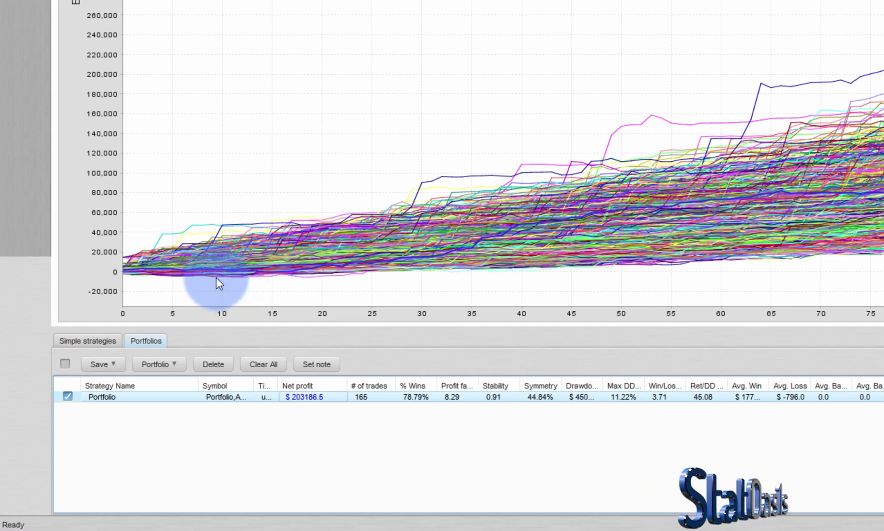
pyautogui.moveTo(215, 278)
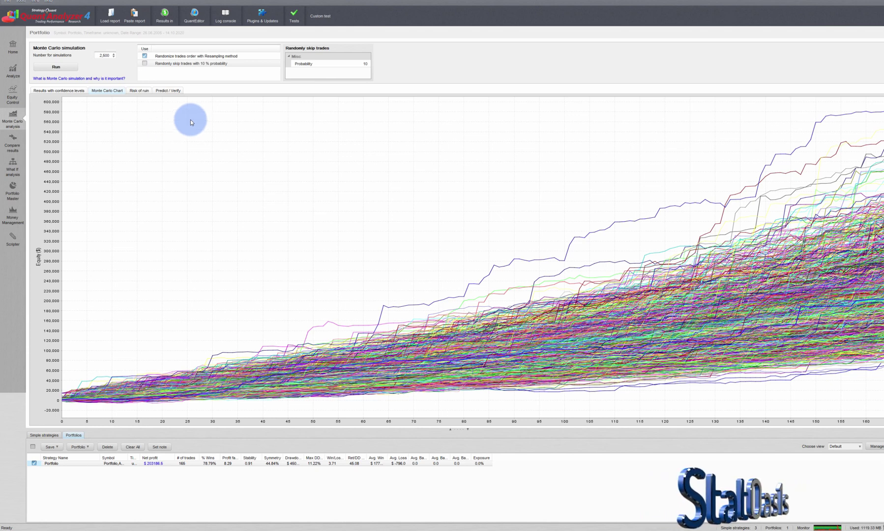
pyautogui.click(65, 91)
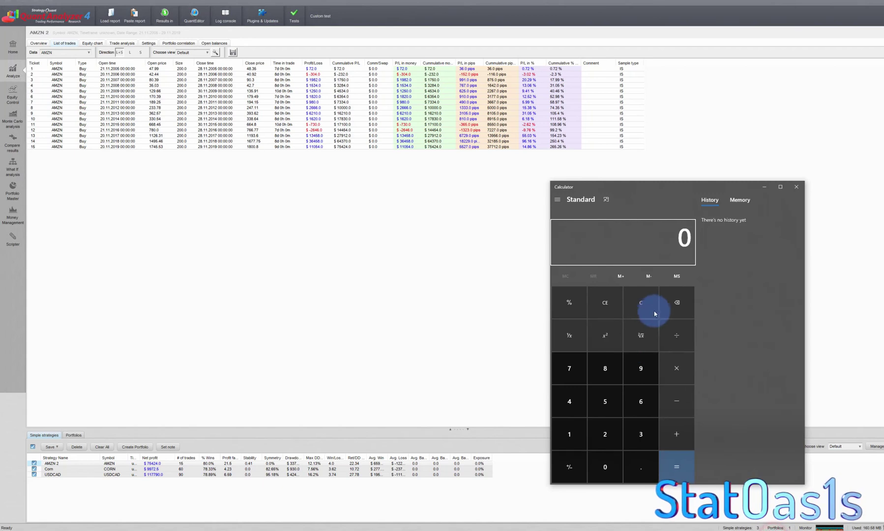
# Compute 50 × 200 = 10,000, add 6,500 and 1,500 to reach 18,000, and select it.
pyautogui.click(644, 301)
pyautogui.write('50*200')
pyautogui.press('Return')
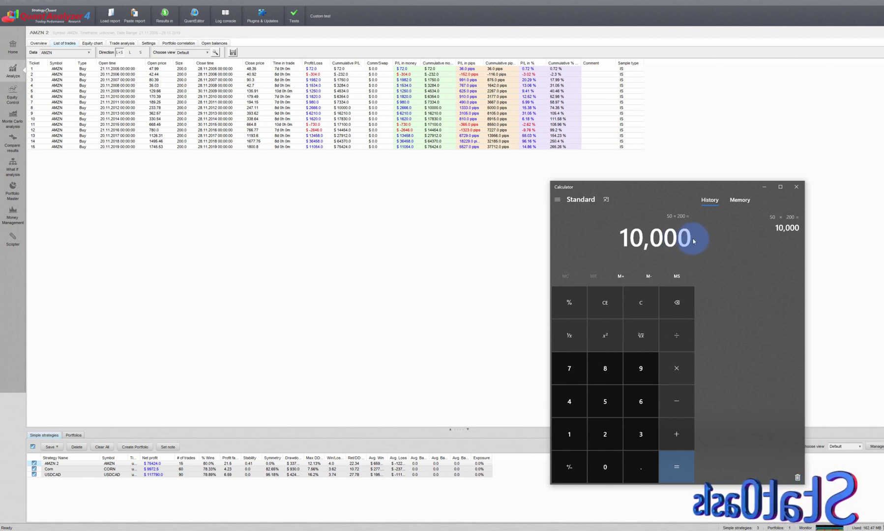
pyautogui.click(671, 440)
pyautogui.write('6,500')
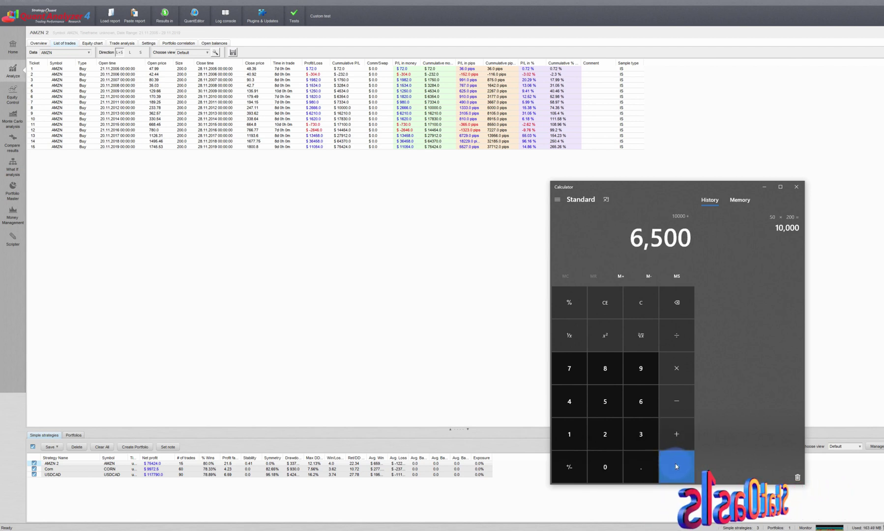
pyautogui.click(674, 464)
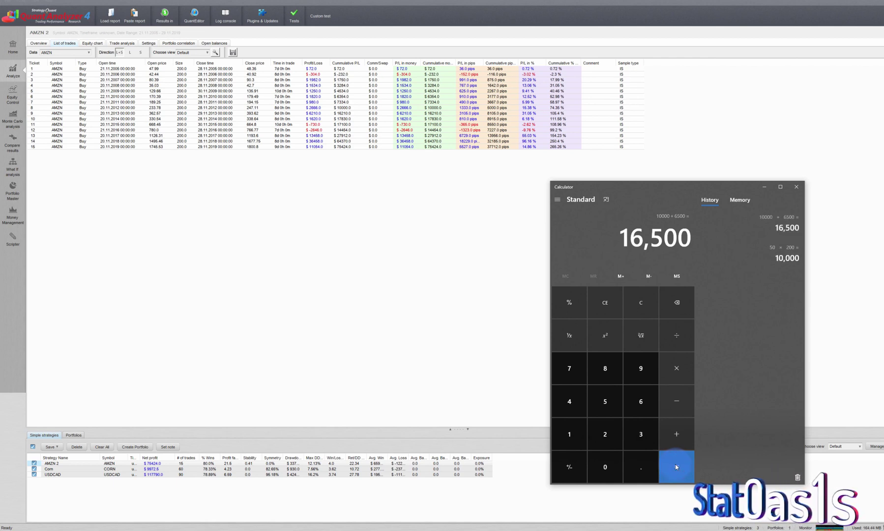
pyautogui.click(676, 437)
pyautogui.write('1500')
pyautogui.press('Return')
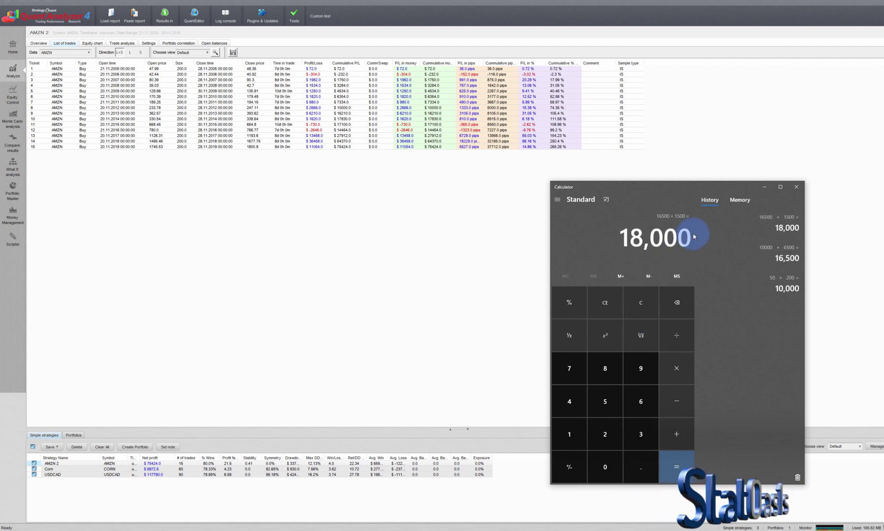
pyautogui.moveTo(695, 237); pyautogui.dragTo(621, 236)
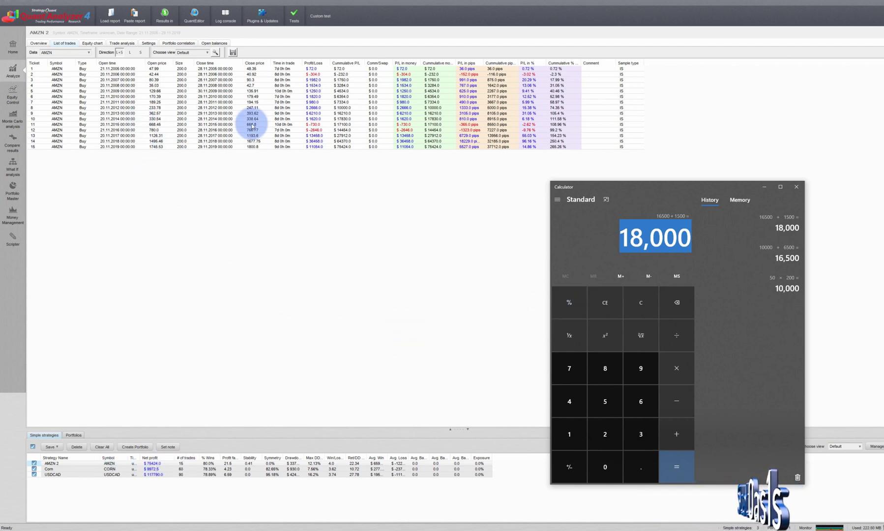
# Close Calculator, revisit the Portfolio's Monte Carlo equity chart, then view its trade analysis charts.
pyautogui.click(797, 189)
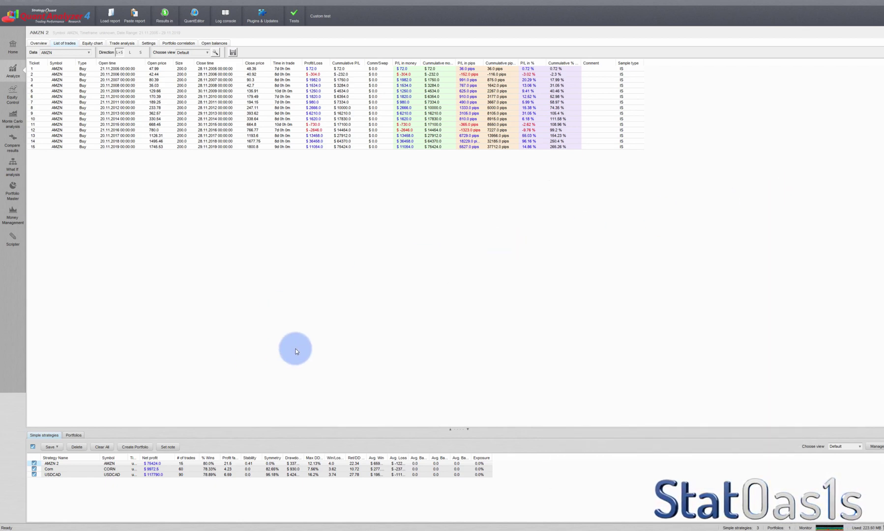
pyautogui.click(38, 43)
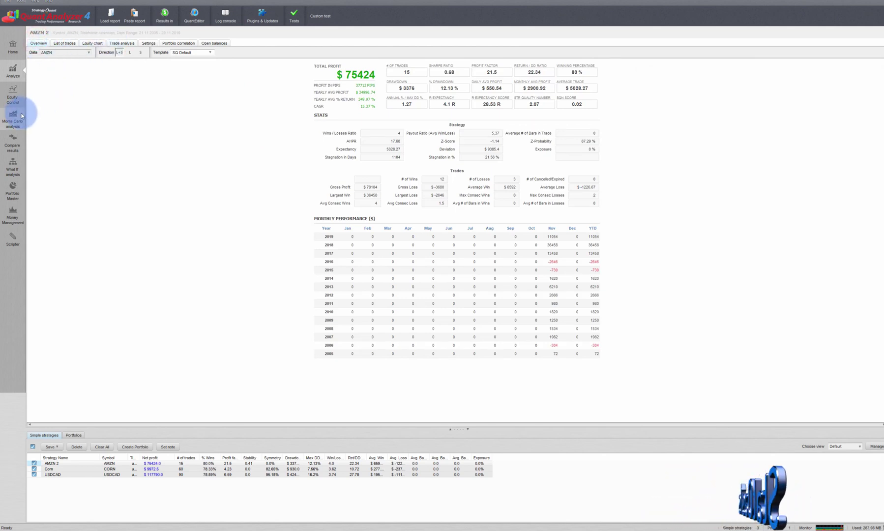
pyautogui.click(73, 434)
pyautogui.click(13, 121)
pyautogui.click(111, 92)
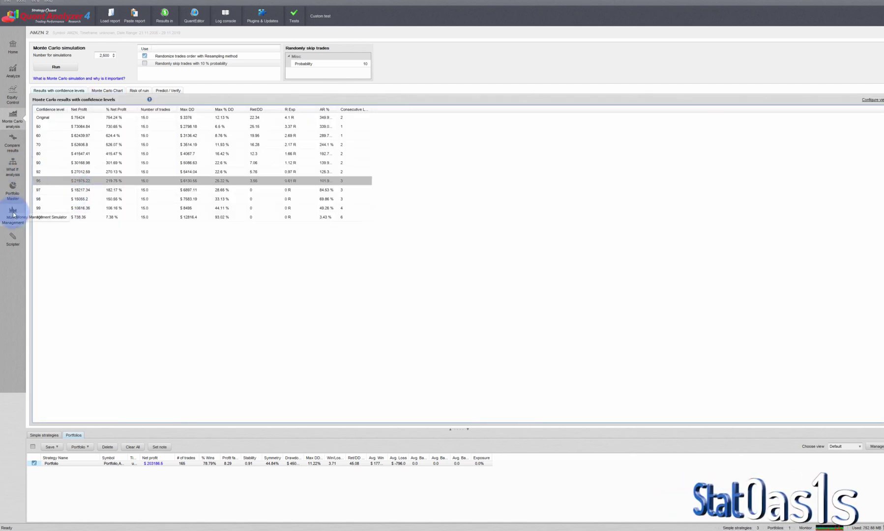
pyautogui.click(14, 169)
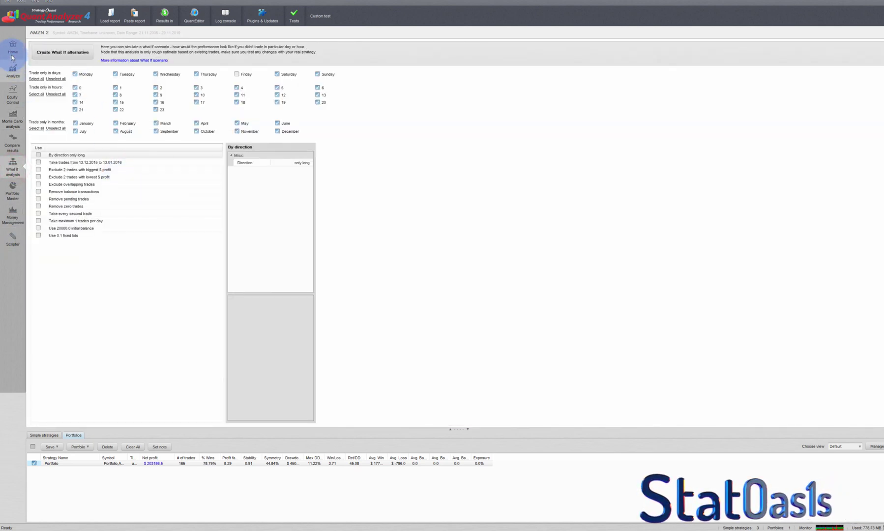
pyautogui.click(12, 69)
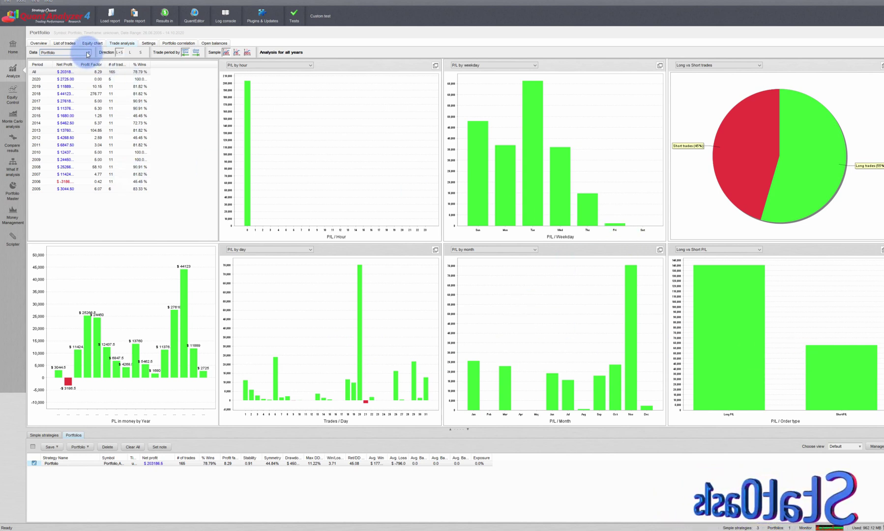
# Filter trade analysis to long then short trades, and compare AMZN 2, Corn and USDCAD data.
pyautogui.click(130, 52)
pyautogui.click(142, 53)
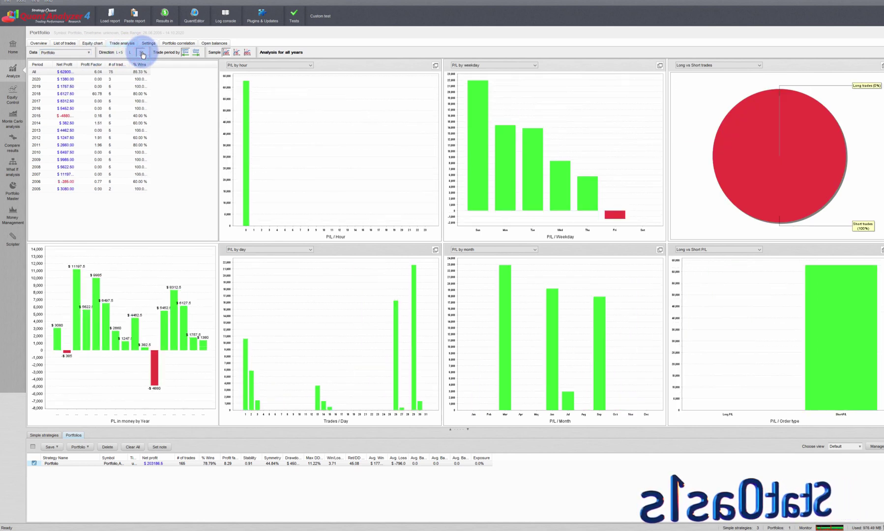
pyautogui.click(73, 52)
pyautogui.click(69, 65)
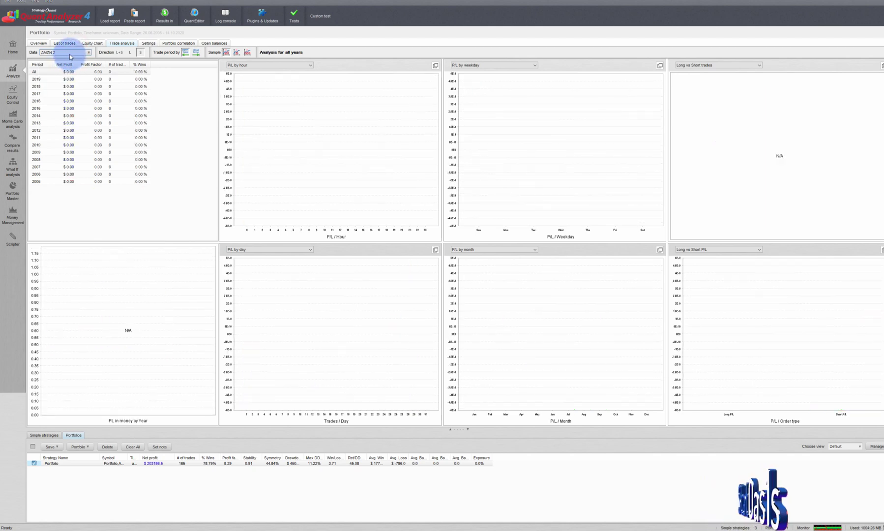
pyautogui.click(69, 54)
pyautogui.click(70, 73)
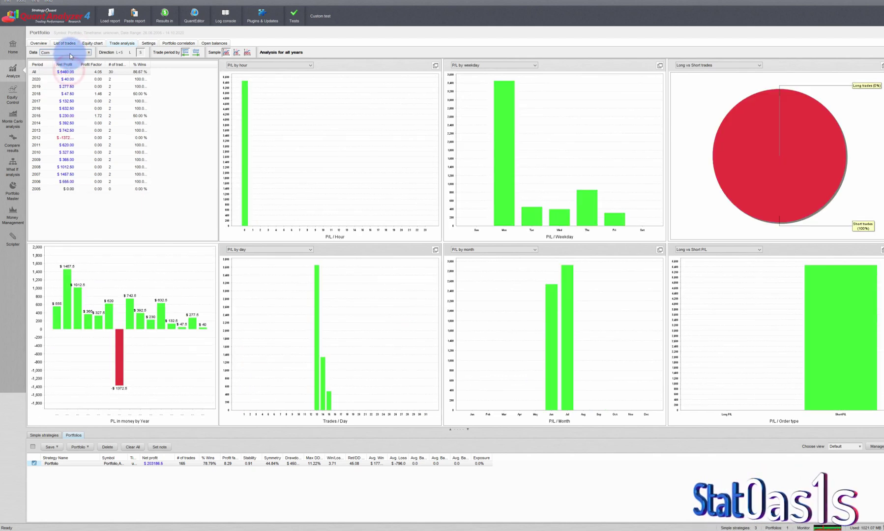
pyautogui.click(70, 54)
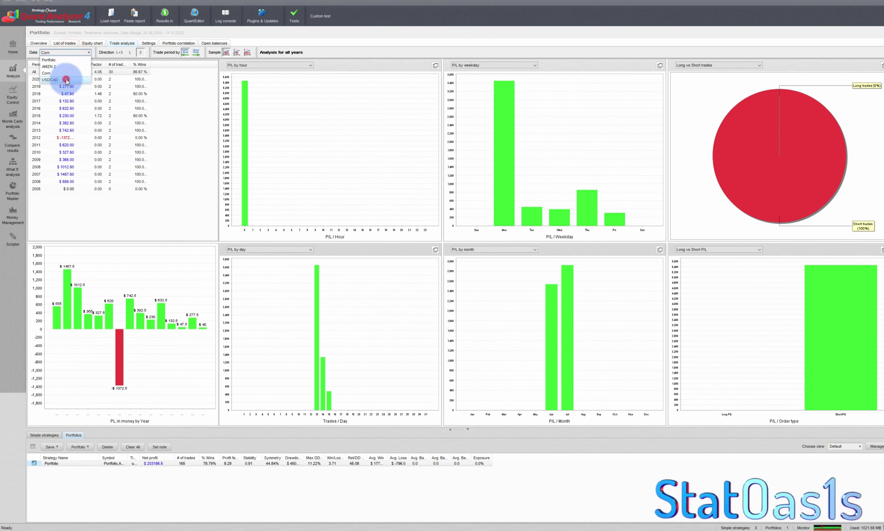
pyautogui.click(67, 79)
pyautogui.click(65, 52)
pyautogui.click(64, 71)
pyautogui.click(65, 53)
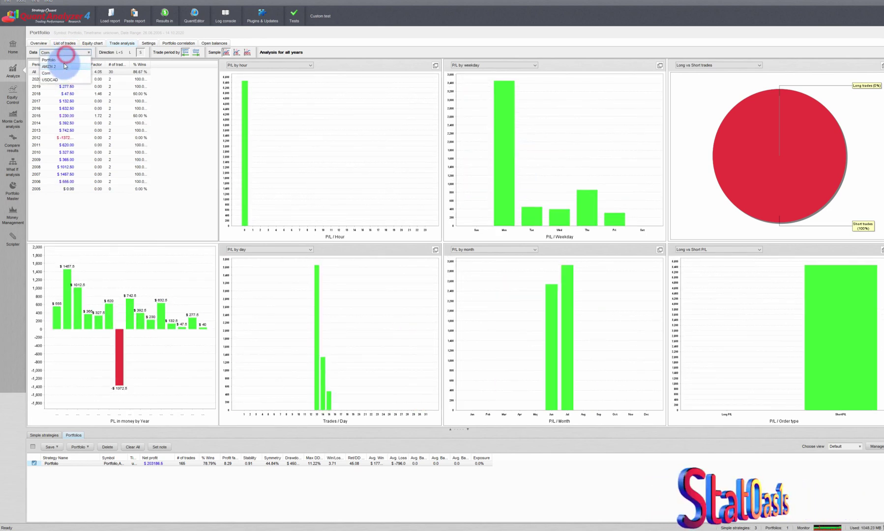
pyautogui.click(64, 66)
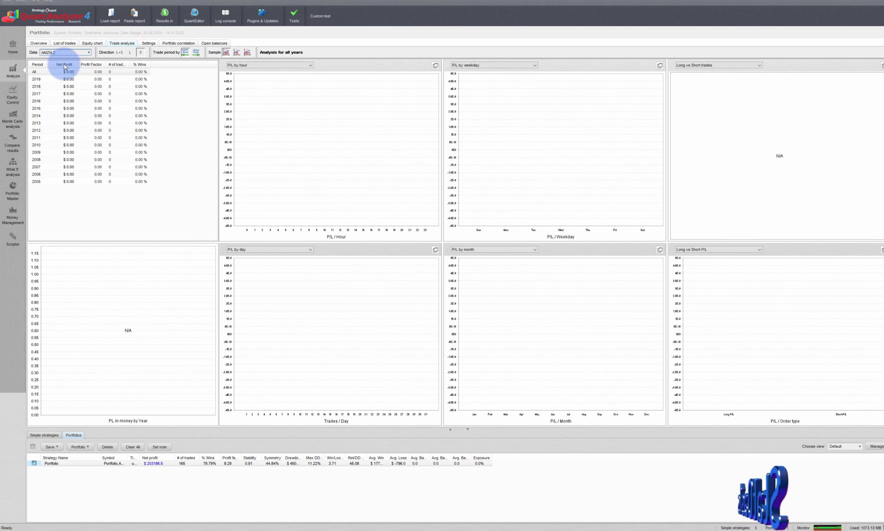
# Reselect the Portfolio, review its USDCAD and Corn data, then bring up What If analysis.
pyautogui.click(114, 448)
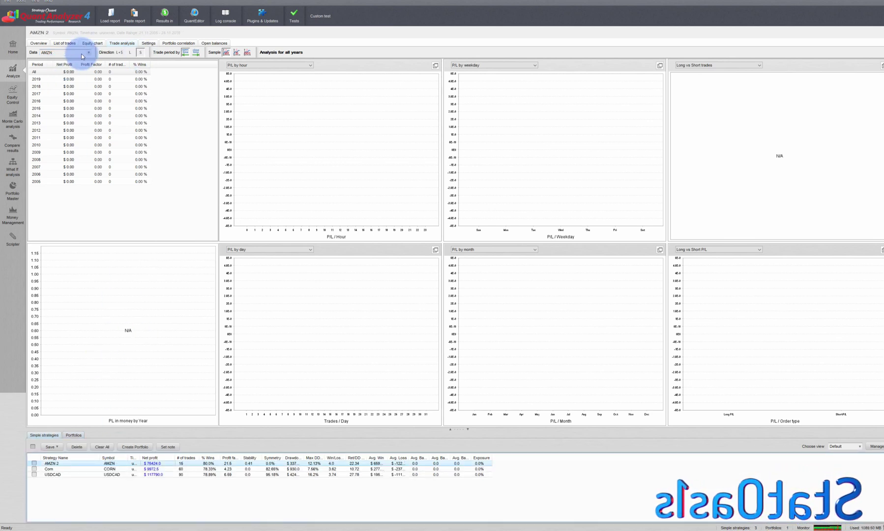
pyautogui.click(75, 435)
pyautogui.click(114, 465)
pyautogui.click(72, 53)
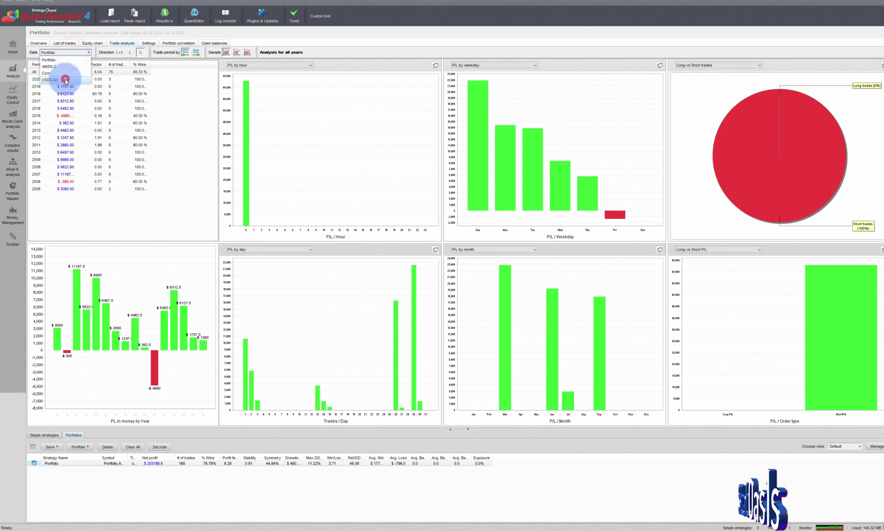
pyautogui.click(67, 80)
pyautogui.click(68, 52)
pyautogui.click(66, 72)
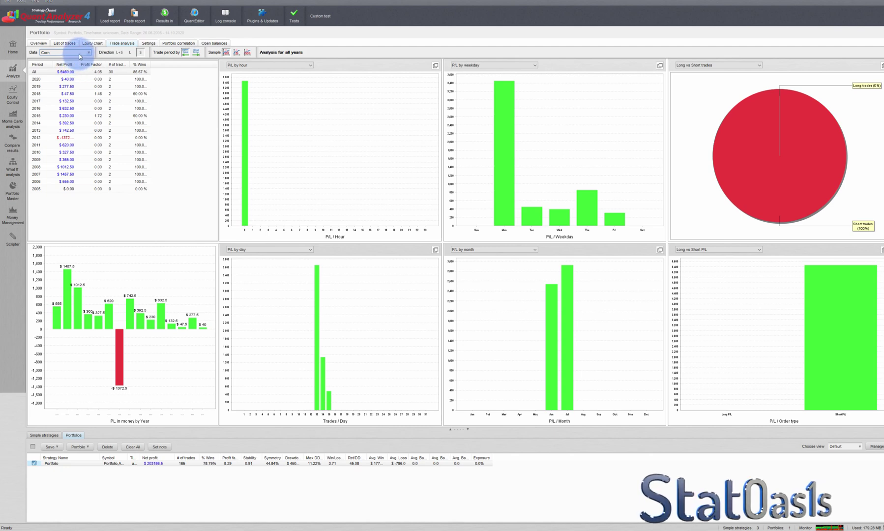
pyautogui.click(13, 167)
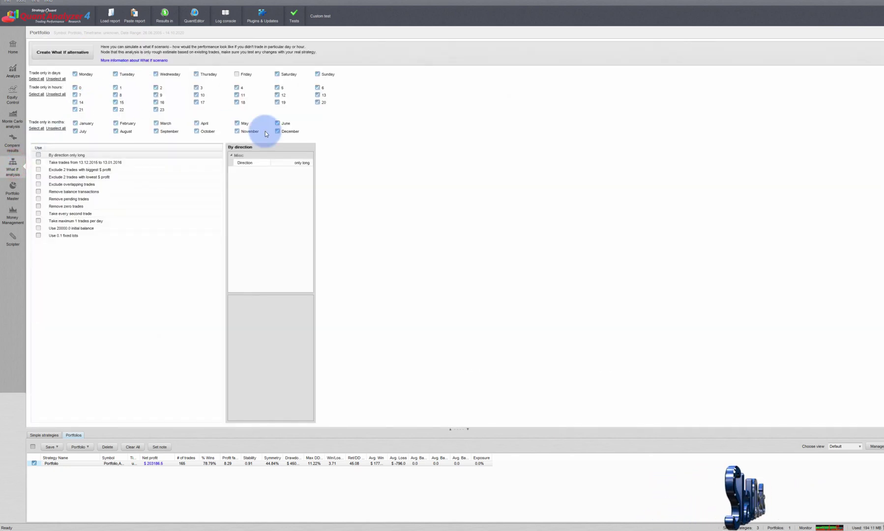
# Create the no-Friday What If alternative and select whatif_Portfolio ($202,034, 141 trades).
pyautogui.click(236, 74)
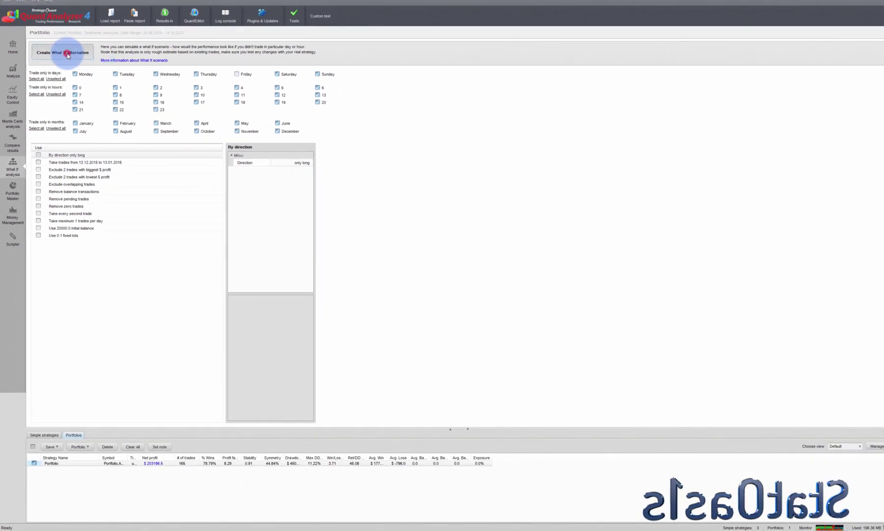
pyautogui.click(67, 53)
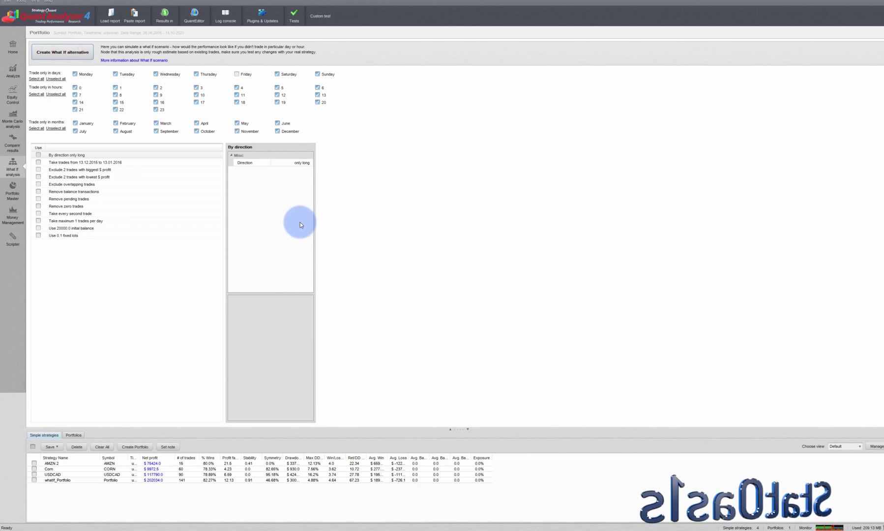
pyautogui.click(82, 482)
# View whatif_Portfolio's analysis (4.88% max drawdown), then the original Portfolio's 11.22% for comparison.
pyautogui.click(13, 74)
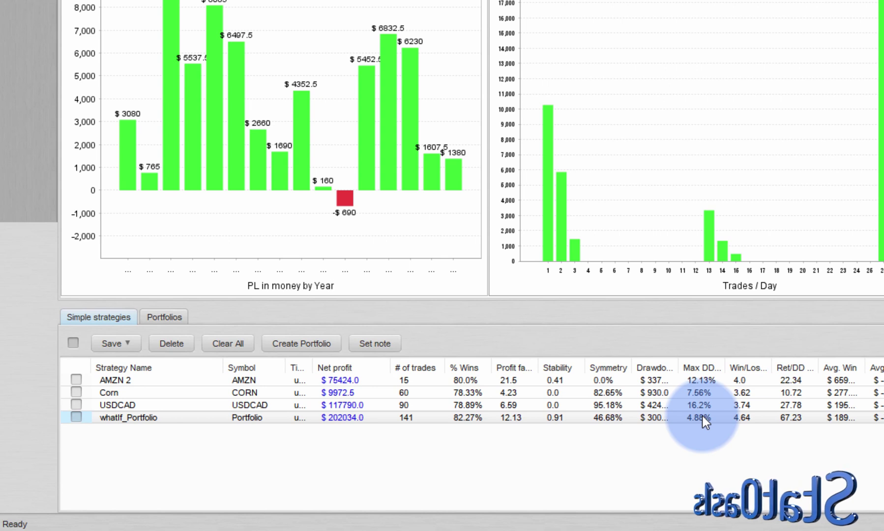
pyautogui.click(164, 316)
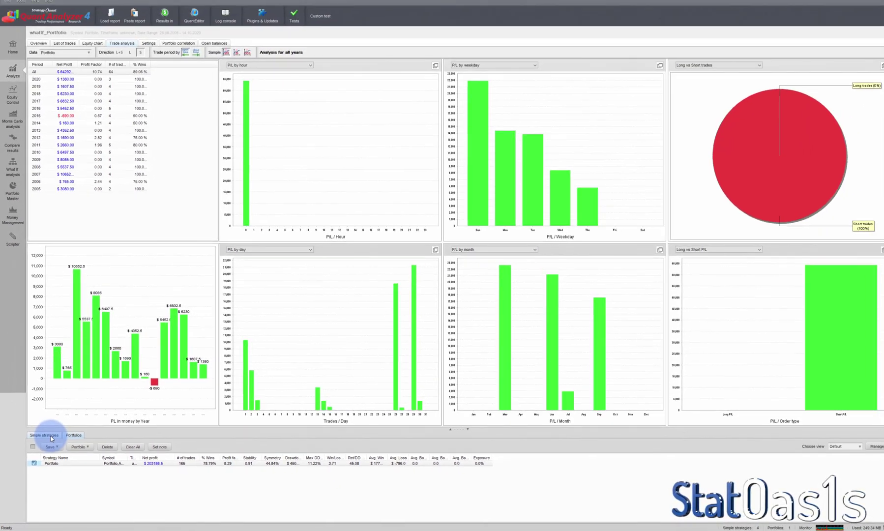
# List the four simple strategies beside whatif_Portfolio's no-Friday weekday chart, briefly checking the USD/CAD seasonality page.
pyautogui.click(111, 318)
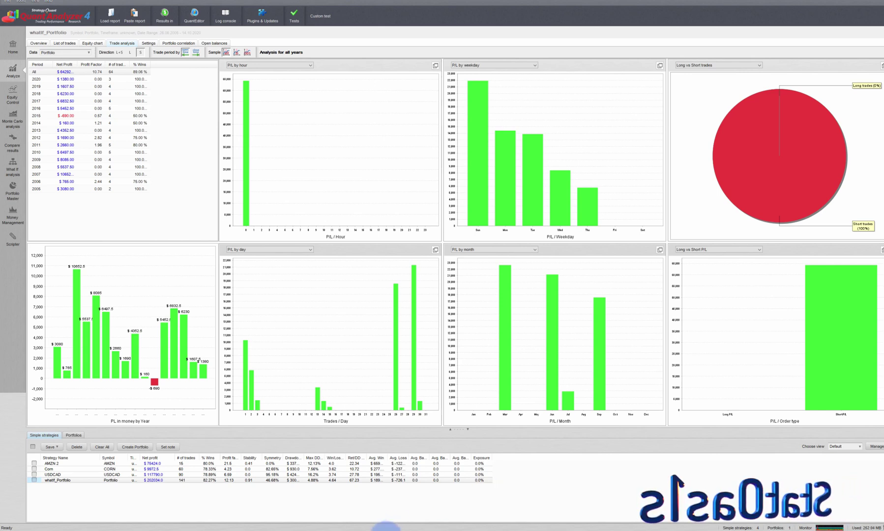
pyautogui.click(389, 524)
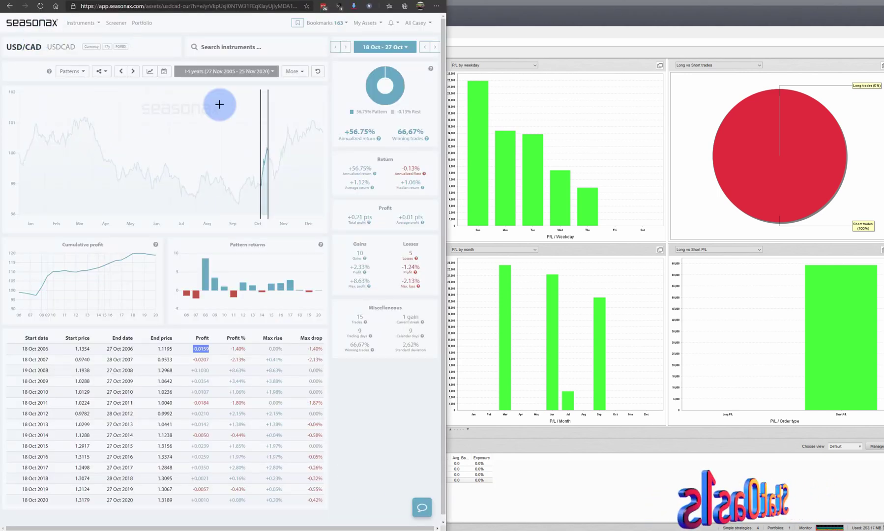
pyautogui.click(576, 492)
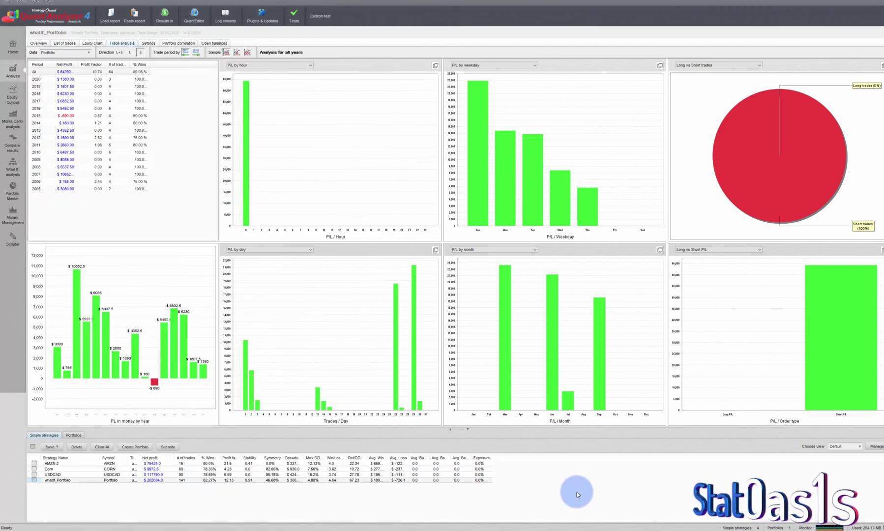